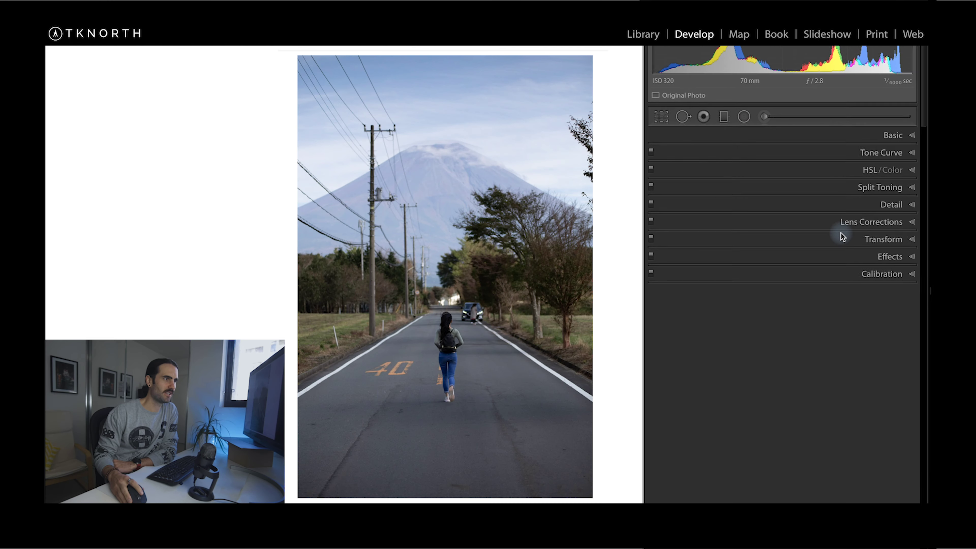
Enable Remove Chromatic Aberration and Enable Profile Corrections in the photo's lens corrections
left_click(841, 220)
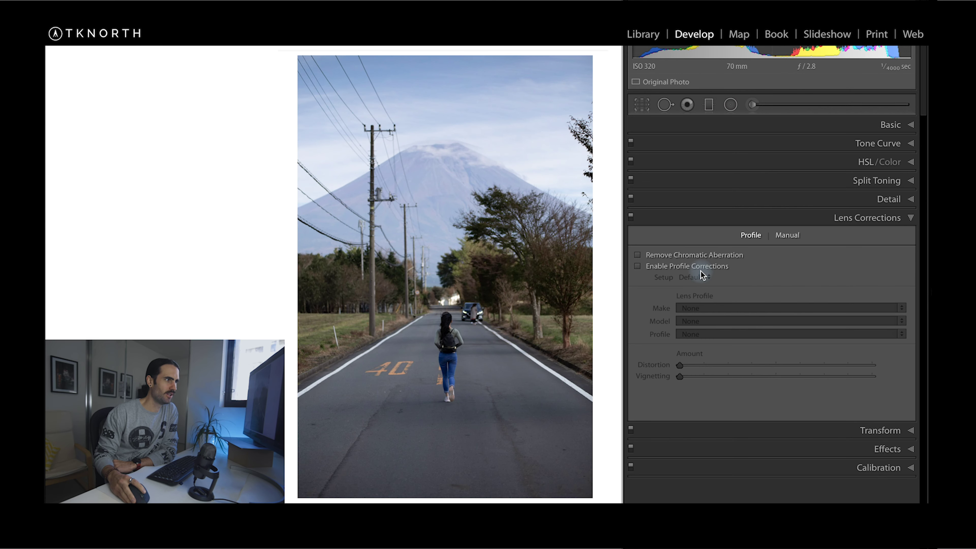
left_click(701, 256)
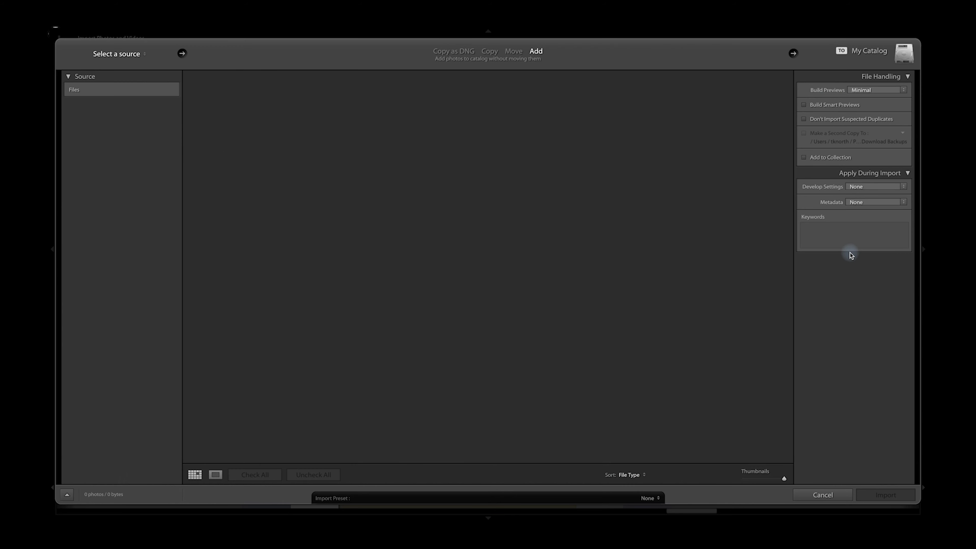
Choose a develop settings preset to apply to photos during import
left_click(903, 186)
mouse_move(872, 268)
left_click(817, 267)
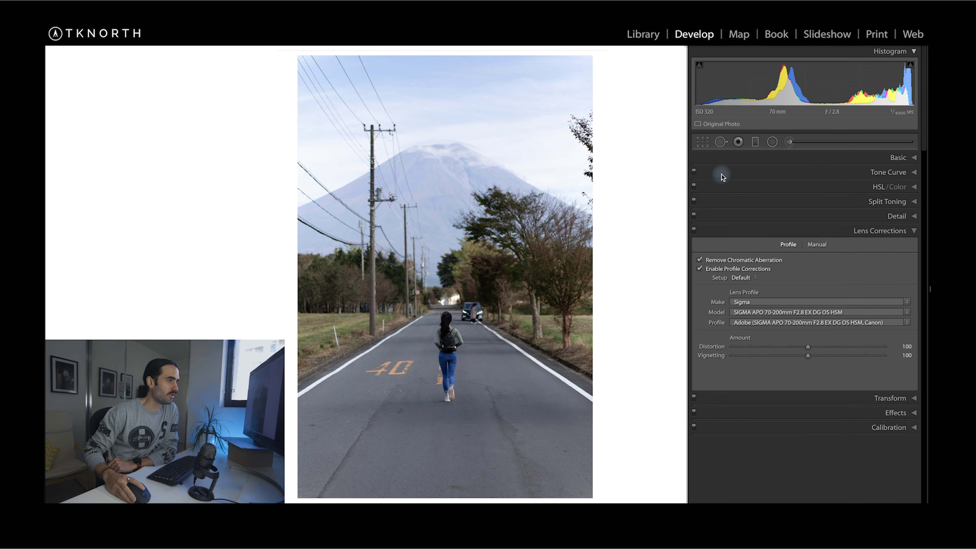
Crop the road photo slightly tighter from its left edge, keeping the original aspect ratio
key("r")
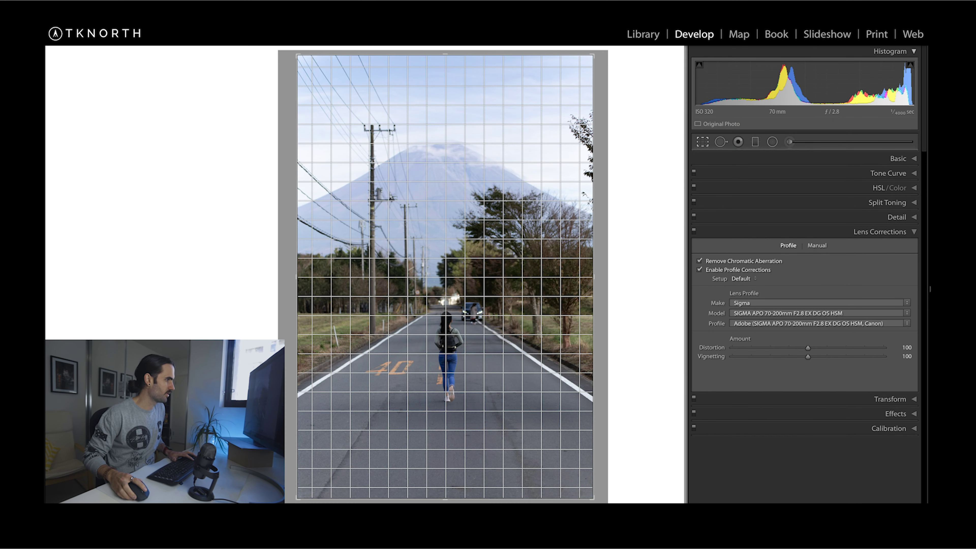
left_click_drag(294, 275, 298, 276)
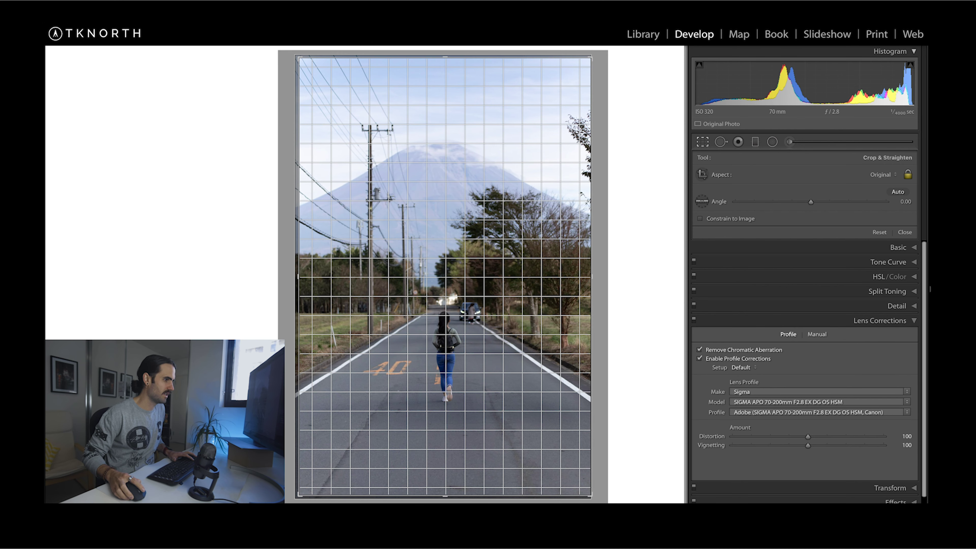
key("r")
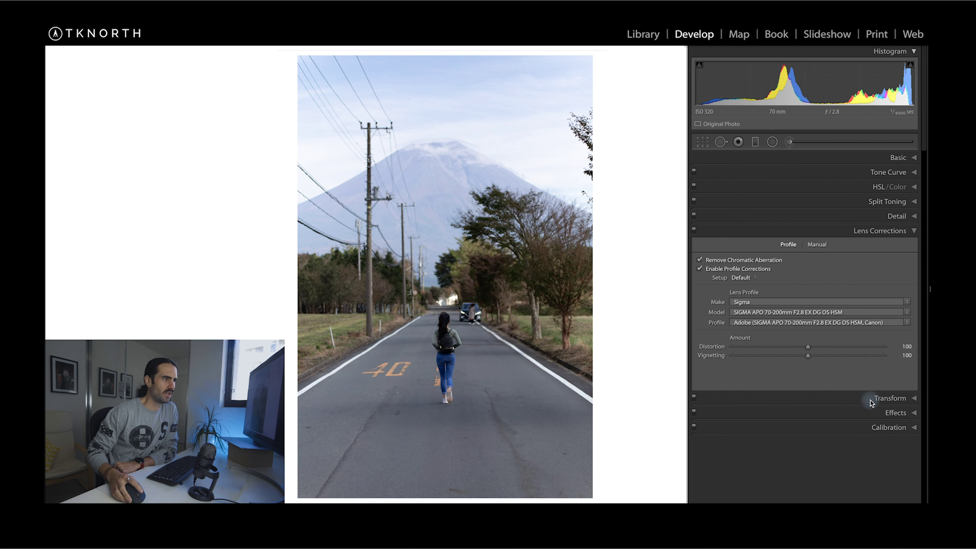
Correct the perspective with Guided Upright, using a horizontal guide across the road and a vertical guide along the tall utility pole
left_click(882, 399)
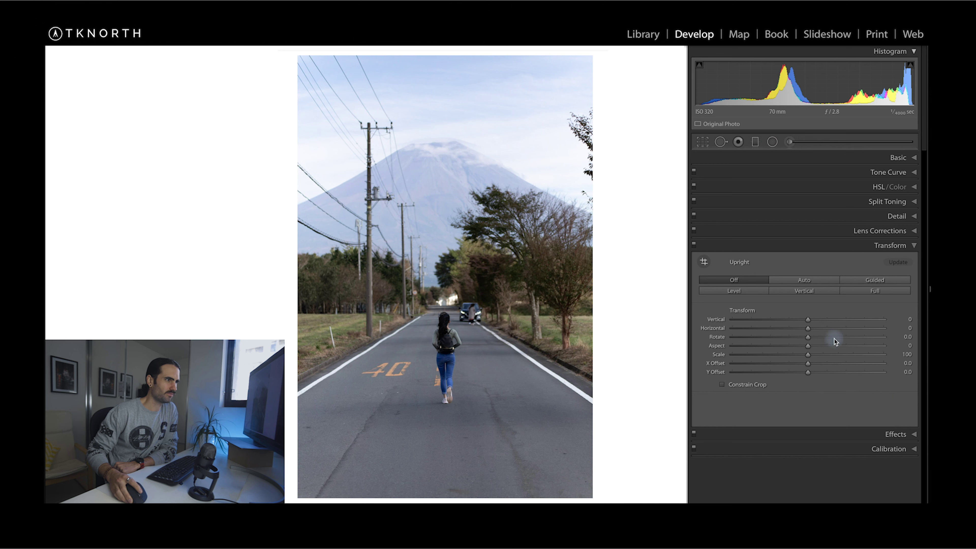
left_click(805, 280)
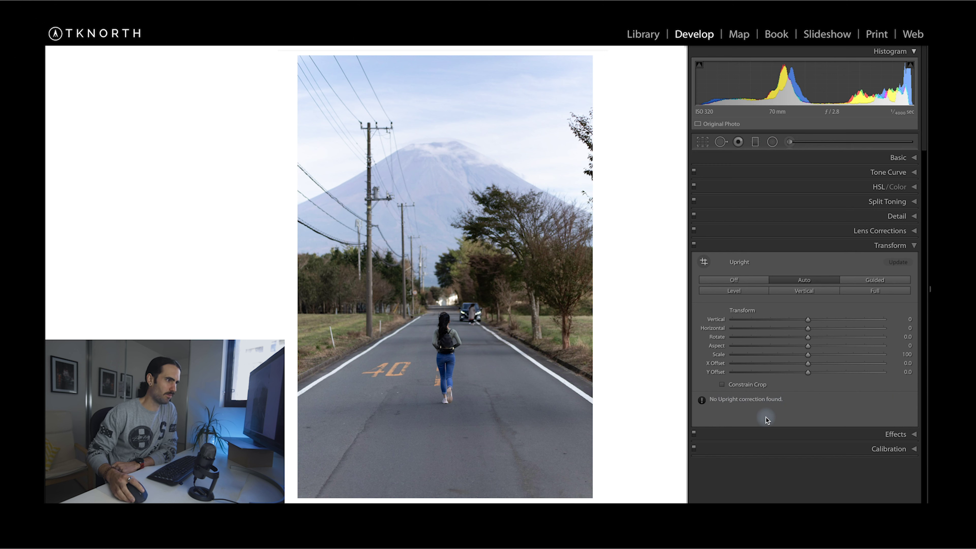
left_click(867, 280)
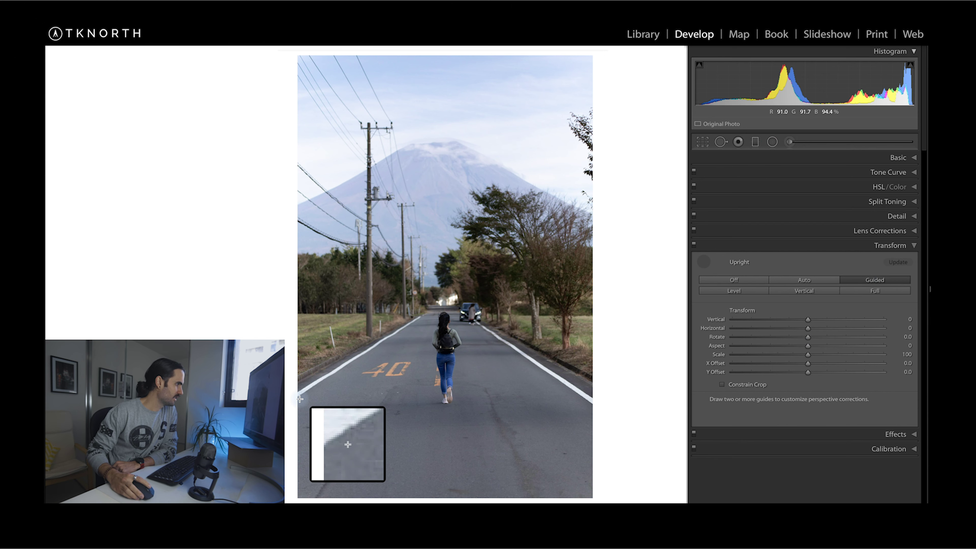
left_click_drag(299, 396, 592, 403)
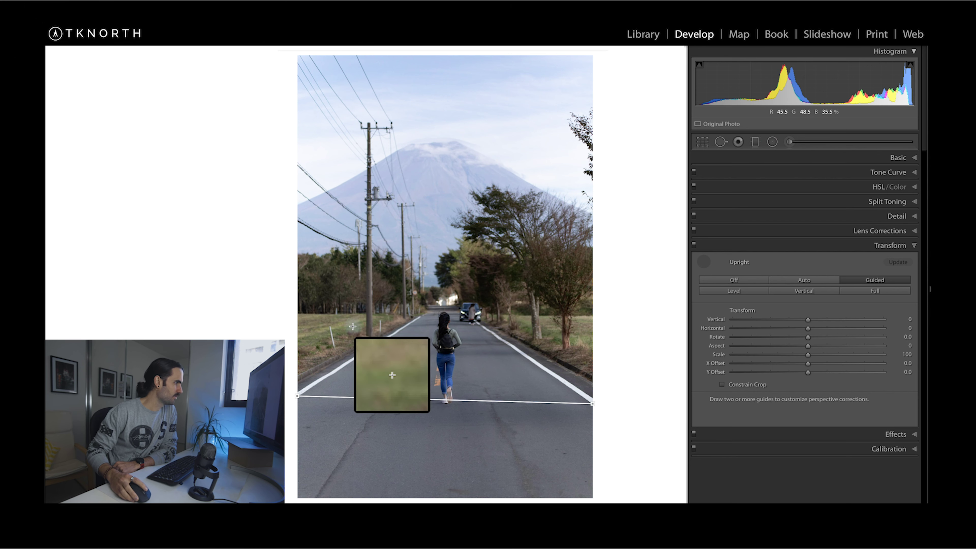
left_click_drag(371, 333, 370, 204)
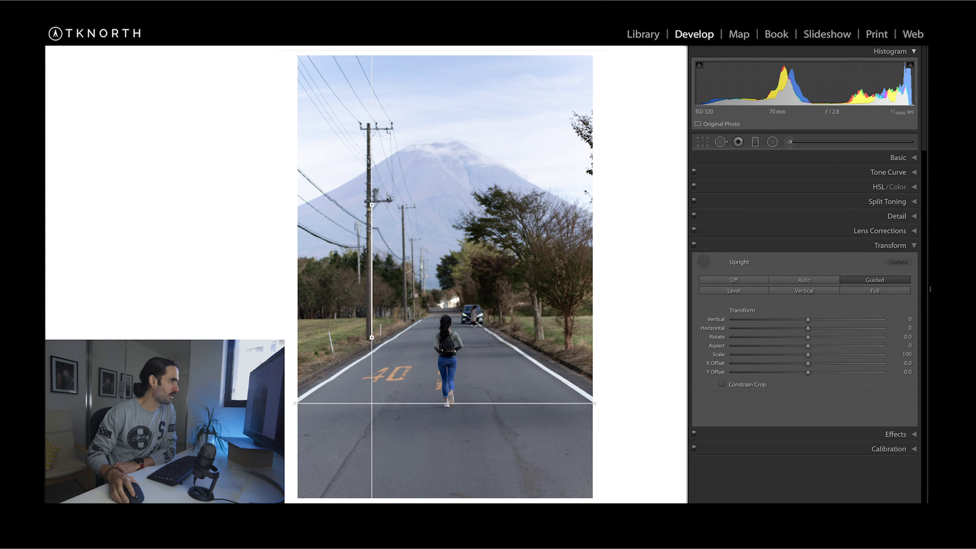
Crop the straightened photo slightly tighter from its left edge at the original aspect ratio
key("r")
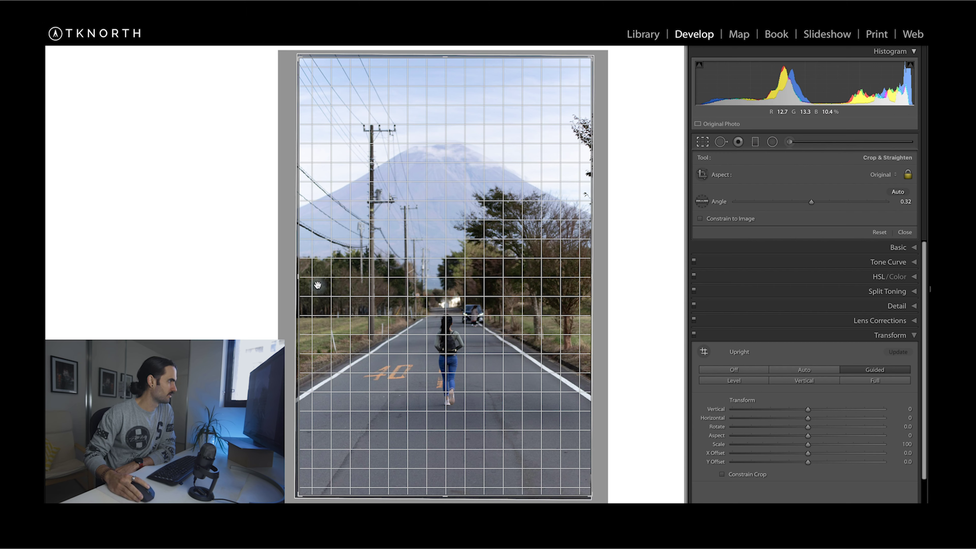
left_click_drag(301, 274, 302, 276)
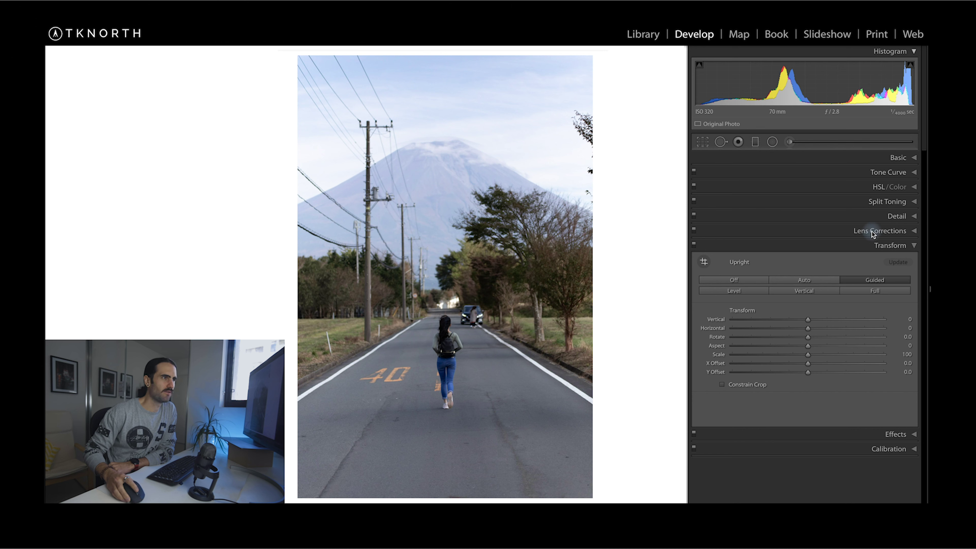
Reduce the photo's Highlights to -77 in the basic tone adjustments
left_click(885, 174)
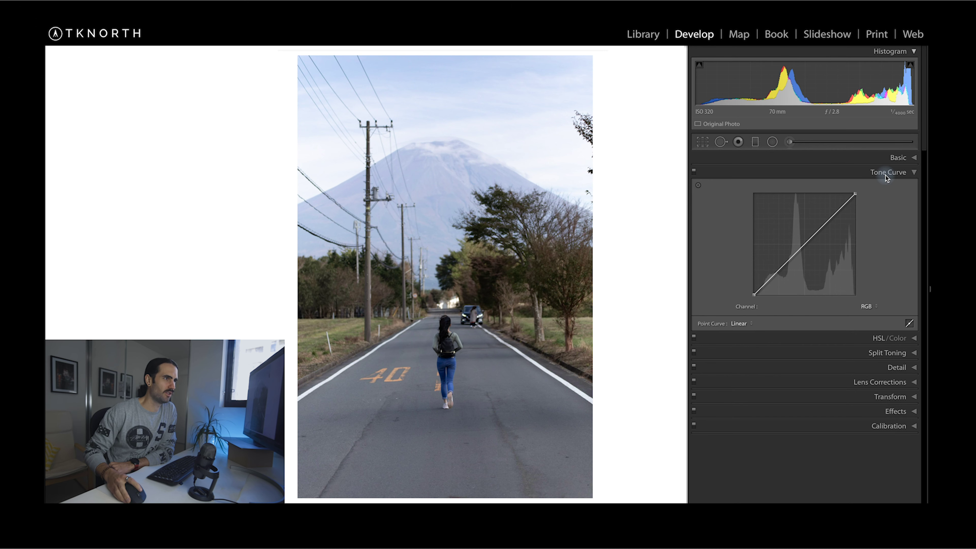
left_click(889, 159)
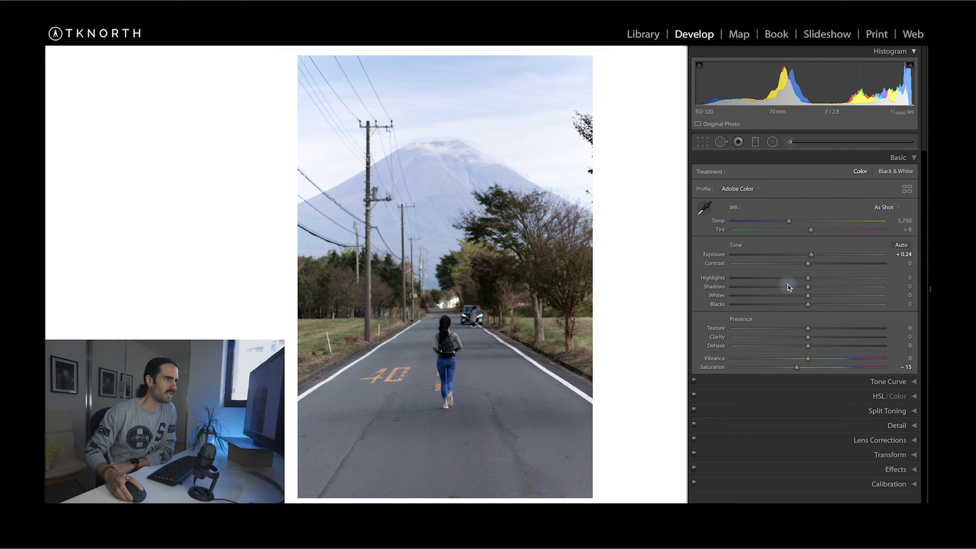
left_click_drag(788, 277, 749, 280)
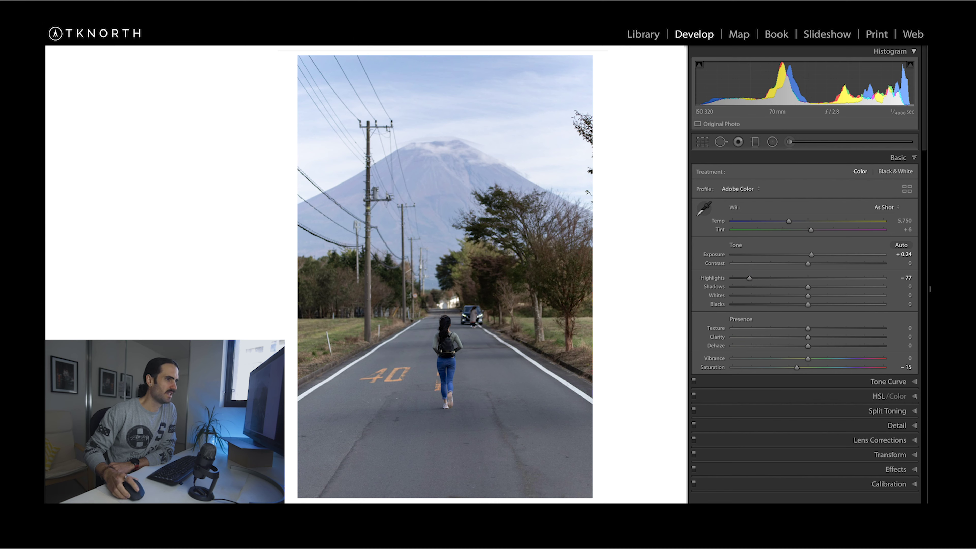
Add shadow, midtone and highlight points to the RGB tone curve, with midtones at about 49/51 % and highlights at about 72.5/77.6 %
left_click(857, 381)
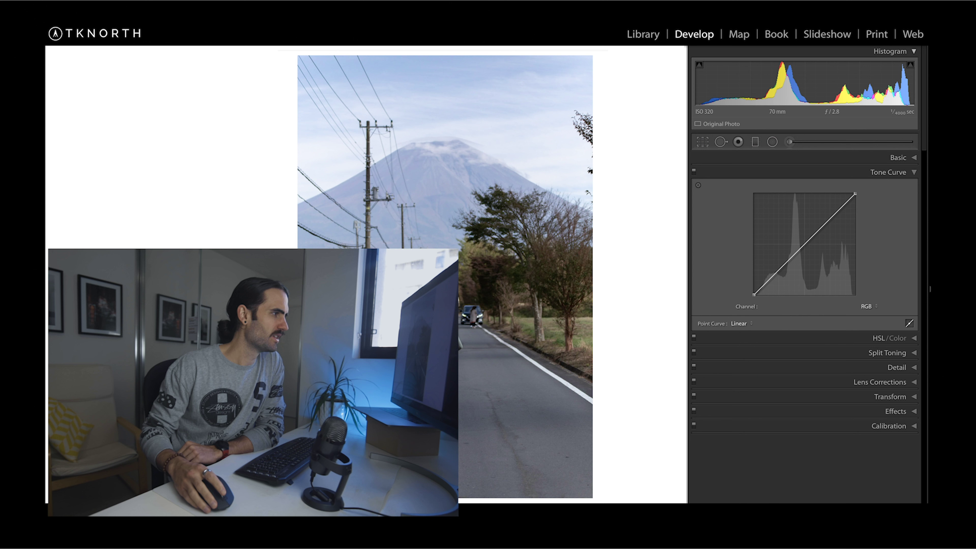
left_click(779, 271)
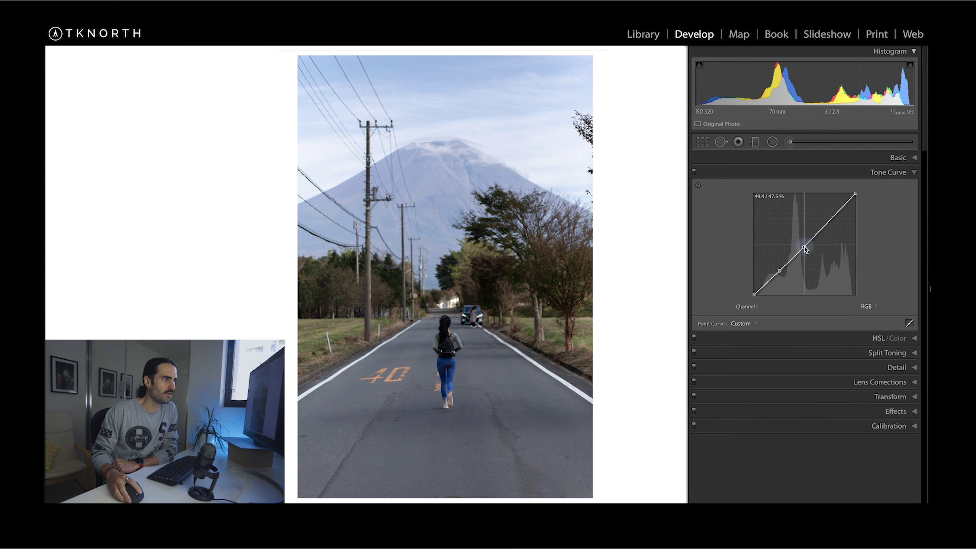
left_click_drag(804, 248, 804, 245)
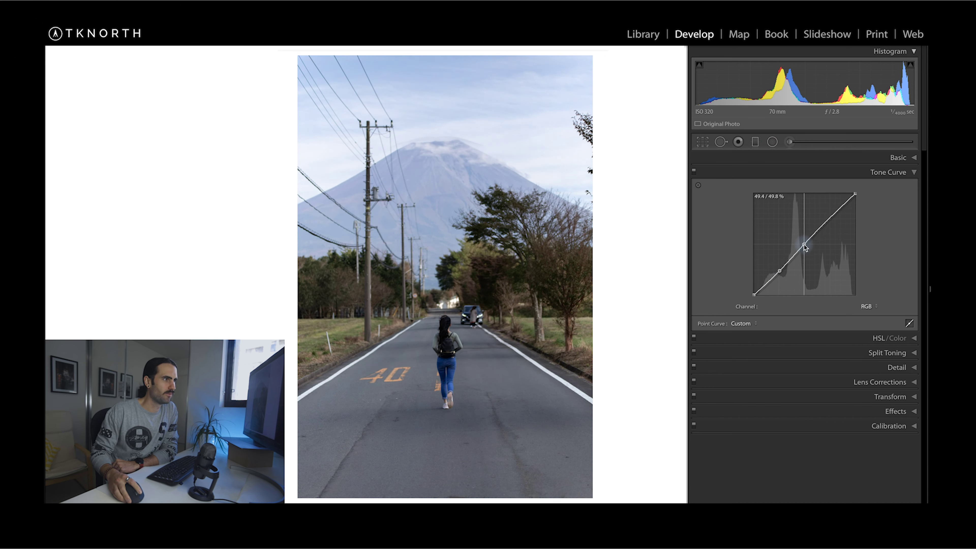
left_click(830, 219)
mouse_move(831, 222)
left_mouse_down()
mouse_move(832, 204)
mouse_move(828, 218)
left_mouse_up()
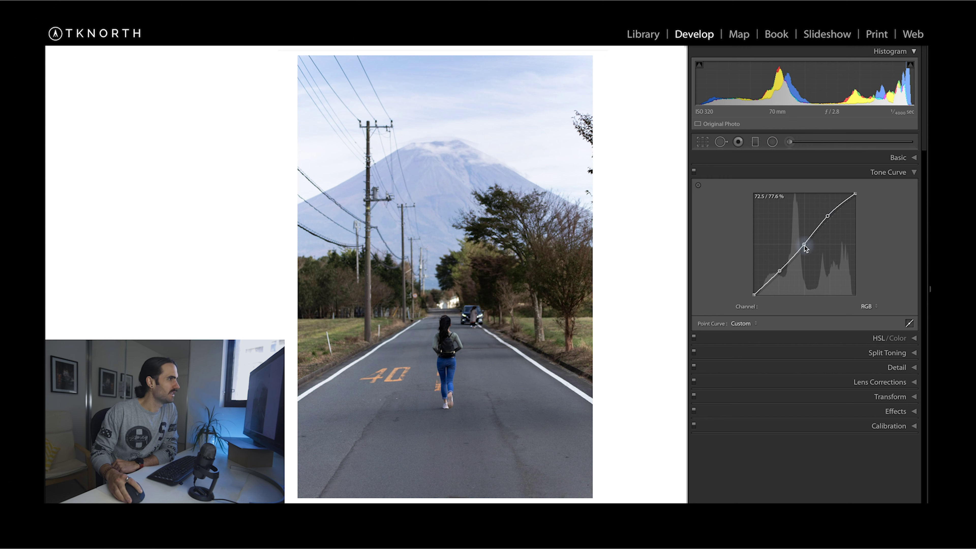
left_click_drag(806, 249, 803, 244)
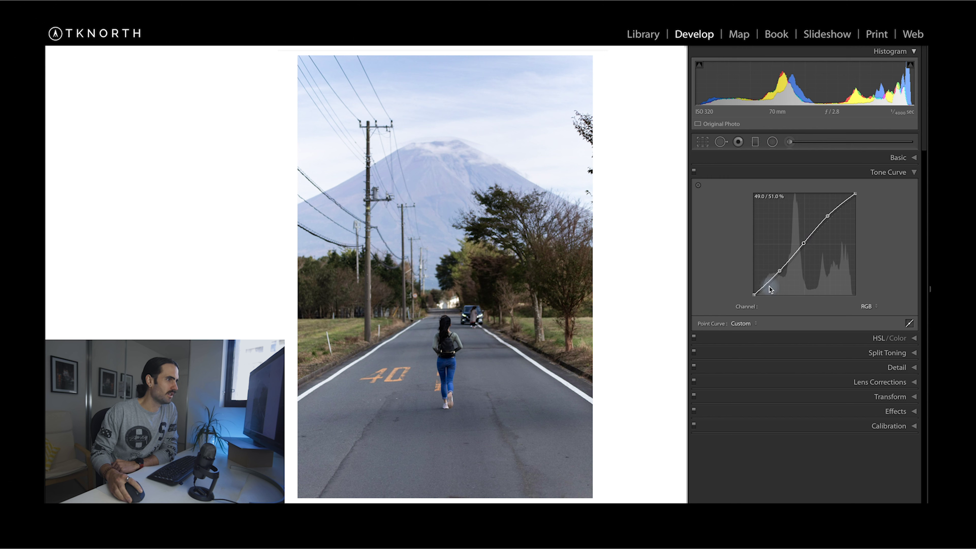
Lower the RGB curve's shadow point slightly, raise its black endpoint to about 3.1 % and lower its white endpoint to about 94.9 %
left_click_drag(781, 275, 780, 275)
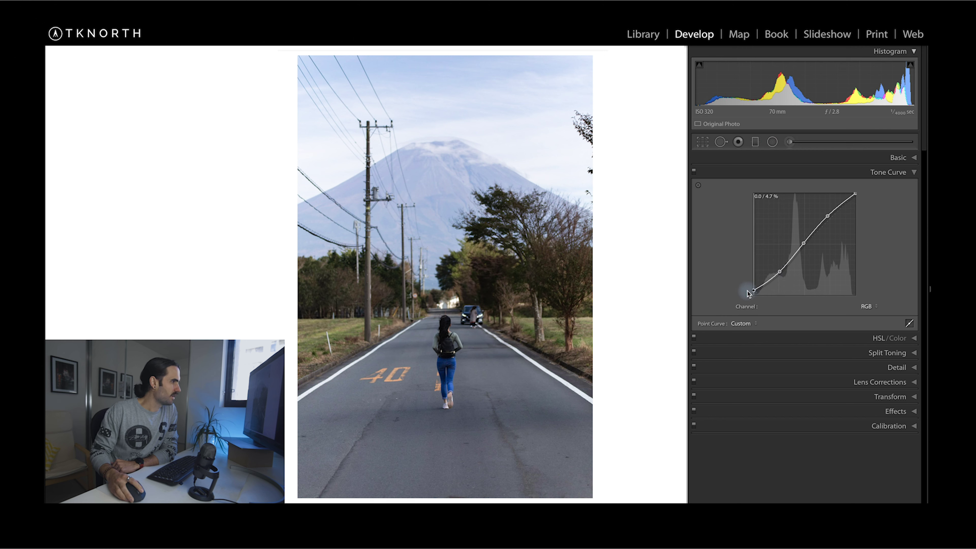
left_click_drag(745, 292, 730, 295)
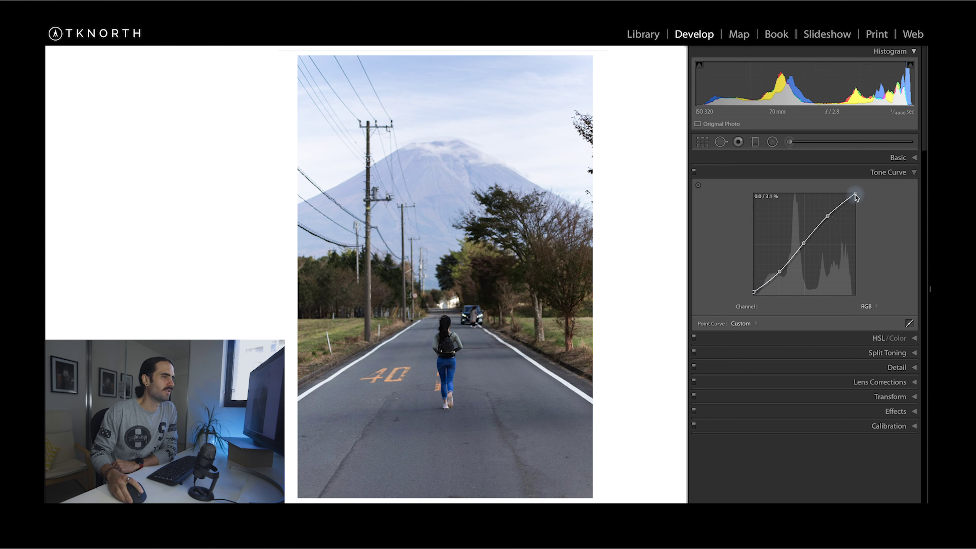
left_click_drag(855, 195, 857, 200)
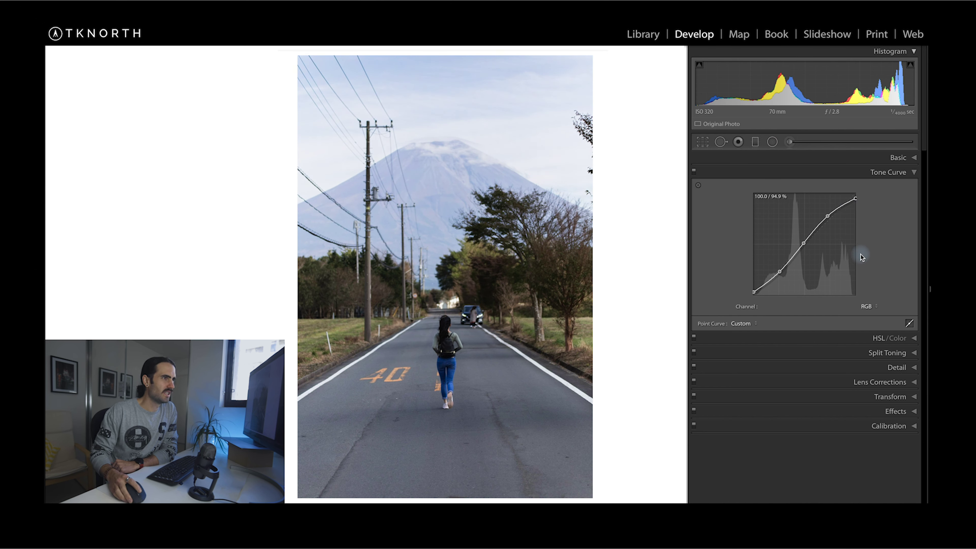
Add shadow, midtone and highlight points to the Blue channel's tone curve, close to its diagonal
left_click(872, 307)
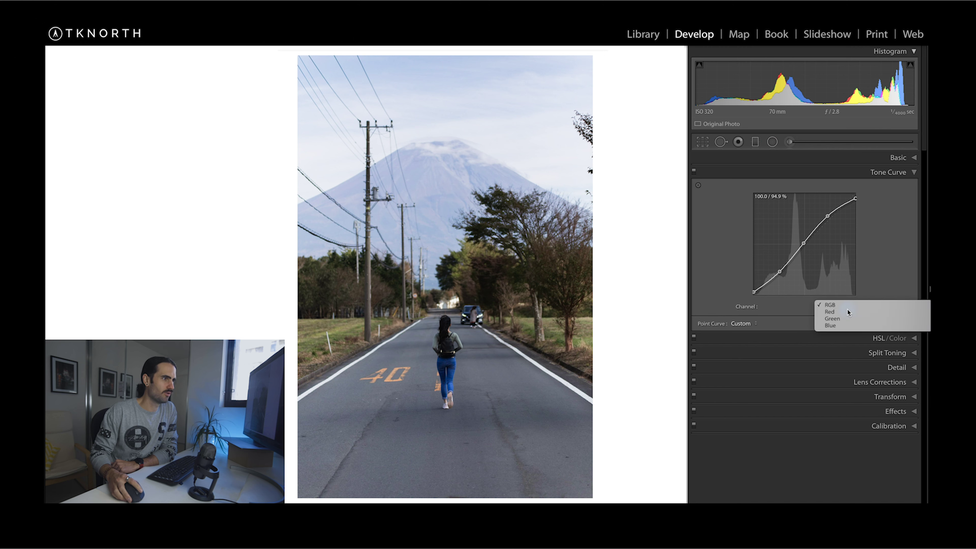
left_click(844, 326)
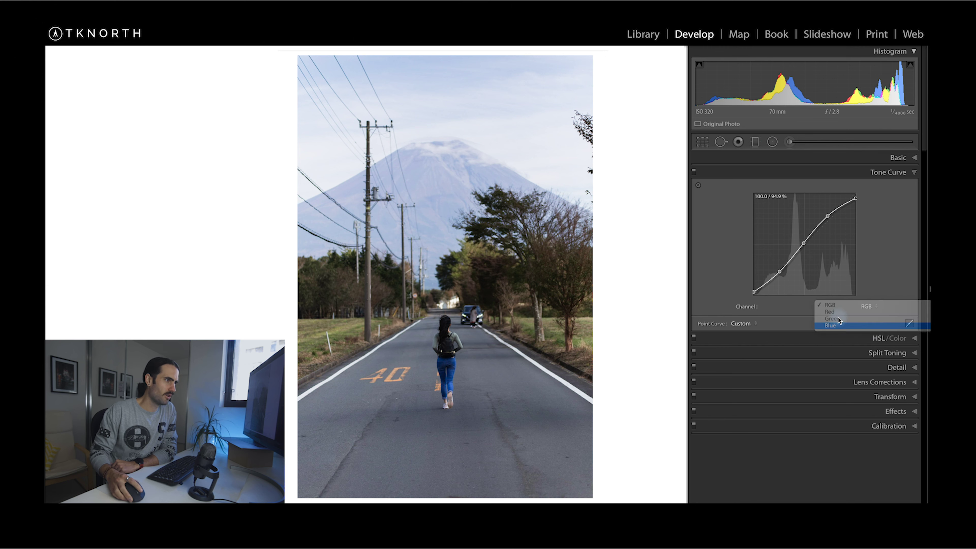
left_click(780, 271)
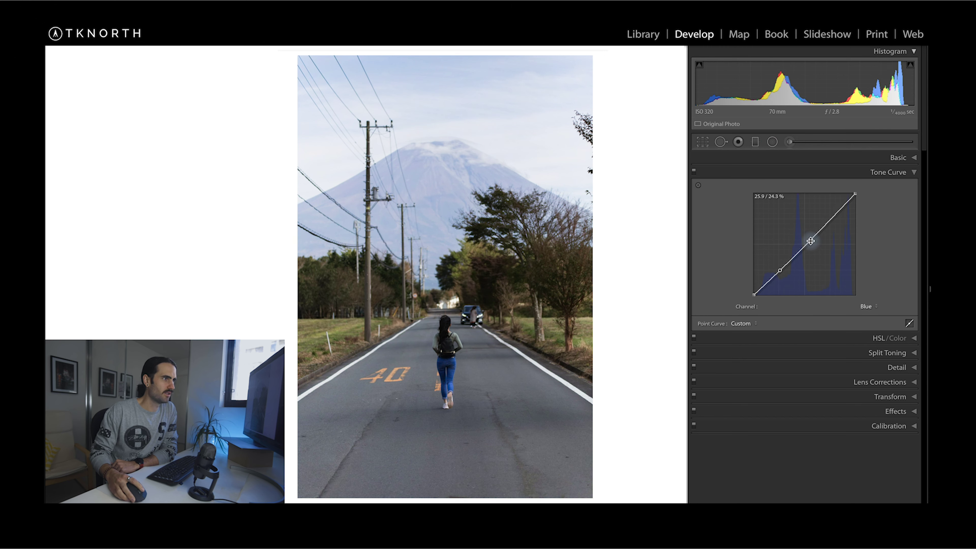
left_click_drag(806, 247, 805, 243)
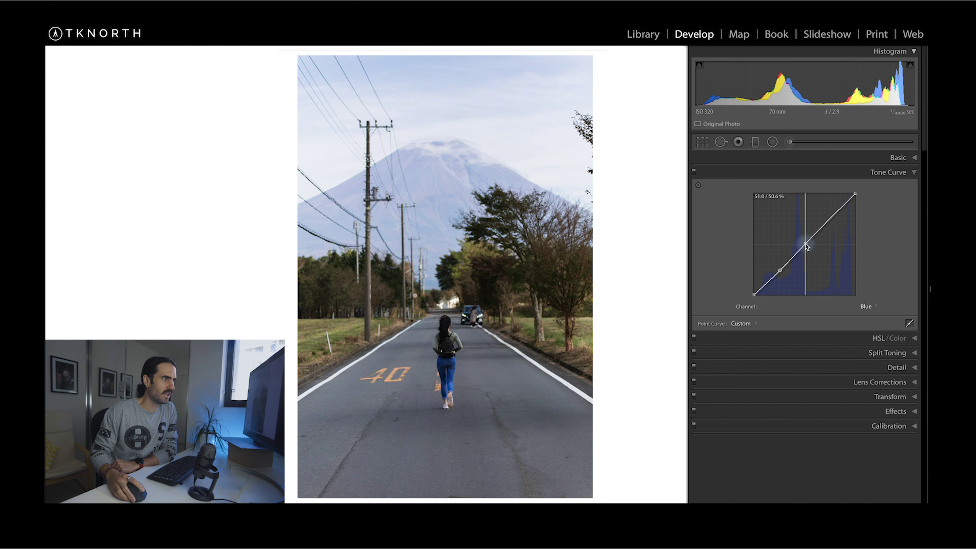
left_click(830, 218)
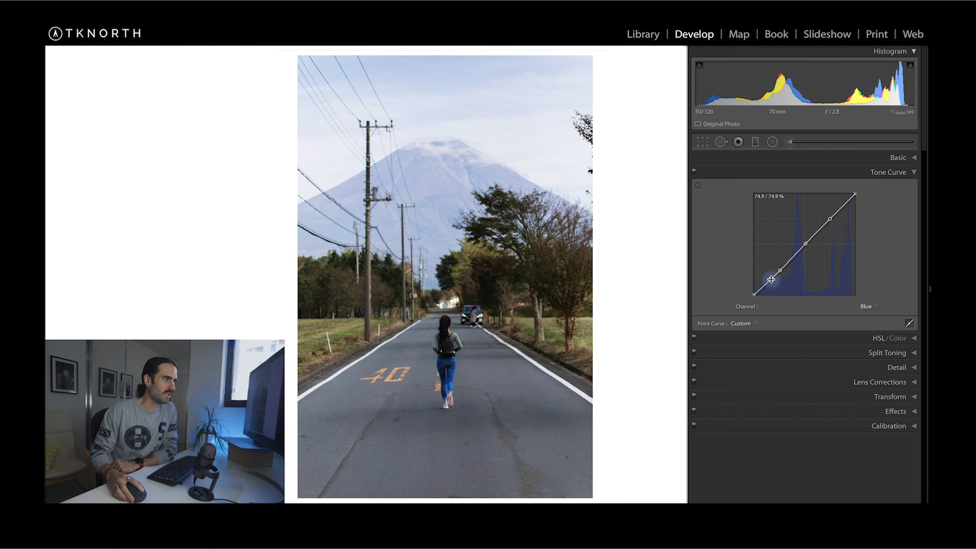
Set the Blue curve's shadow point to about 23.9/22.0 % and highlight point to about 72.9/76.9 %, then compare the photo without the tone curve
left_click_drag(781, 271, 779, 273)
left_click_drag(774, 269, 778, 275)
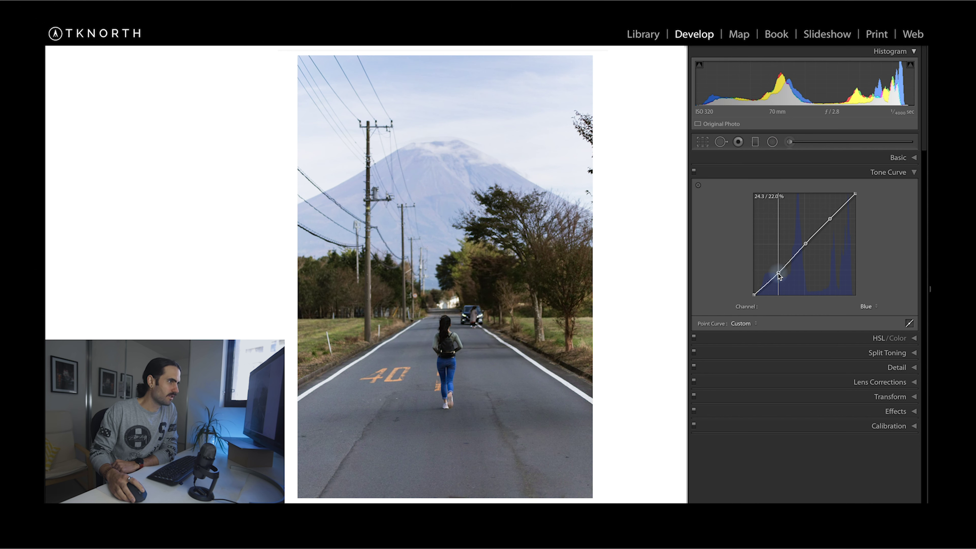
left_click_drag(778, 275, 777, 273)
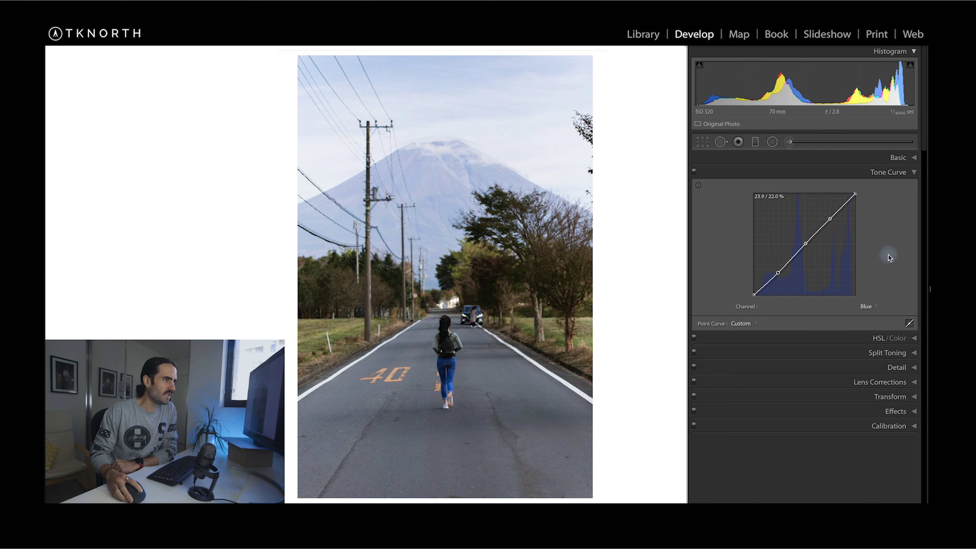
left_click_drag(829, 222, 827, 217)
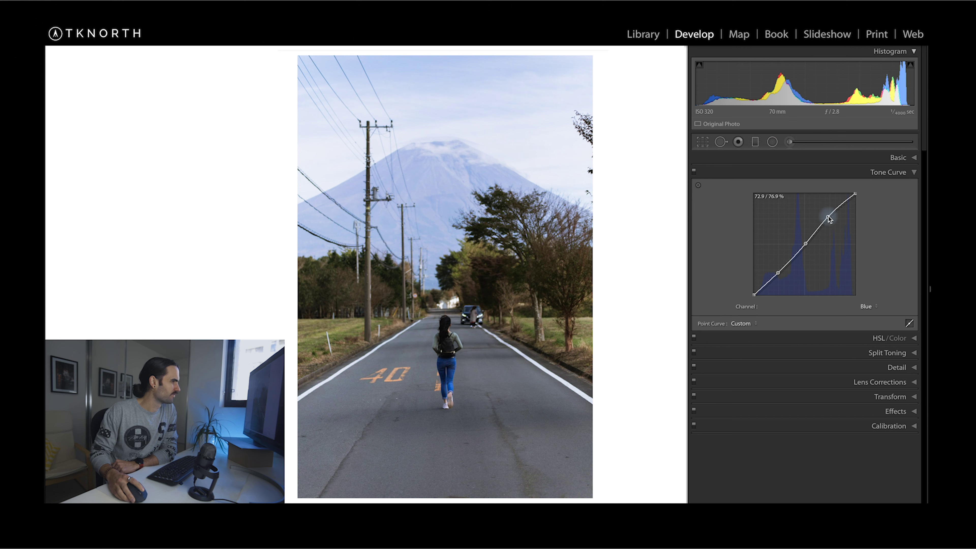
left_click(694, 172)
left_click(693, 171)
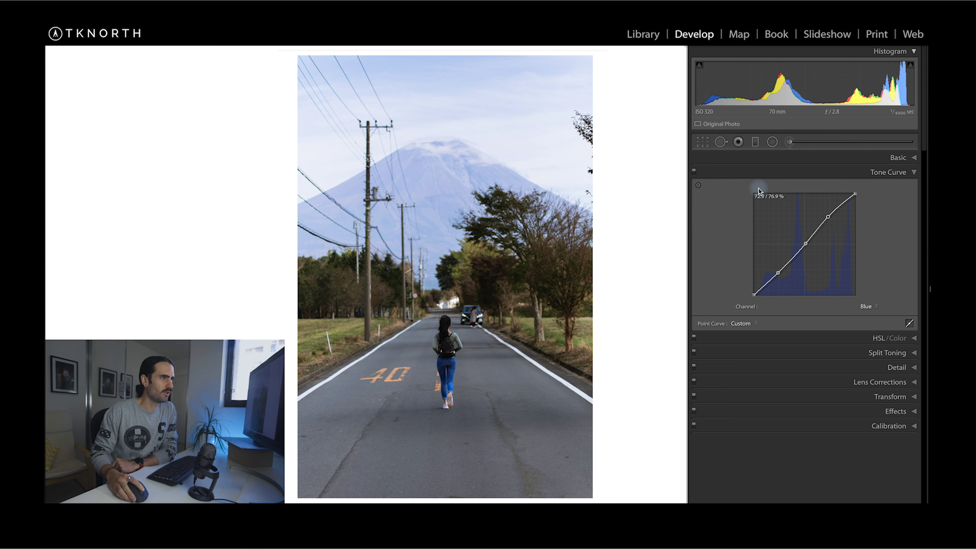
Raise the photo's Shadows to +9 in the basic tone adjustments
left_click(888, 161)
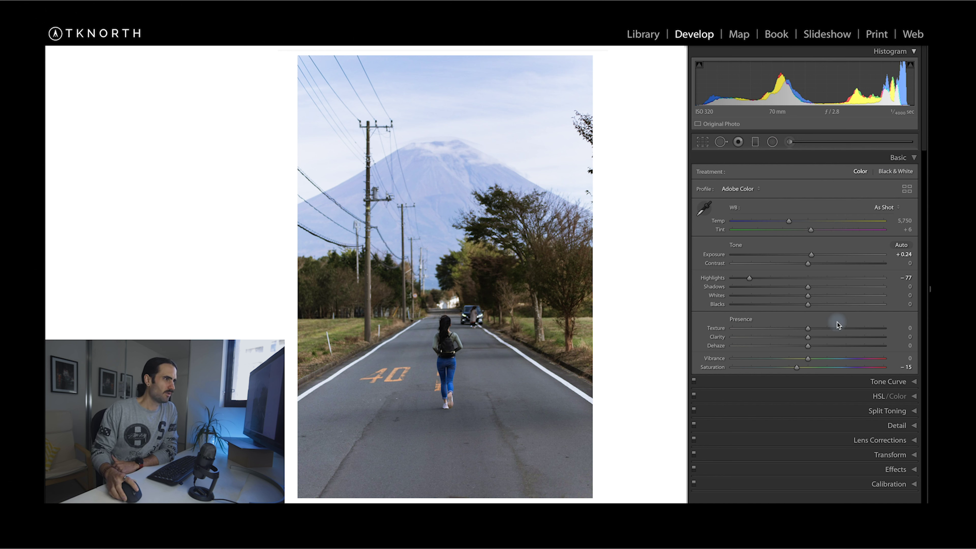
left_click_drag(810, 286, 815, 286)
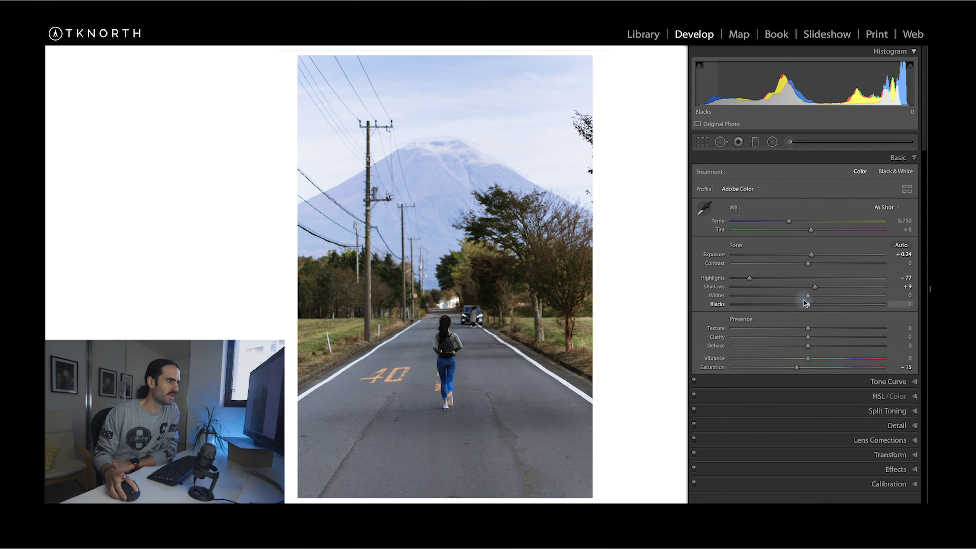
Set the photo's Whites to −21, Blacks to −11 and Shadows to +30, and raise its Contrast slightly
mouse_move(807, 299)
left_mouse_down()
mouse_move(763, 301)
mouse_move(791, 305)
left_mouse_up()
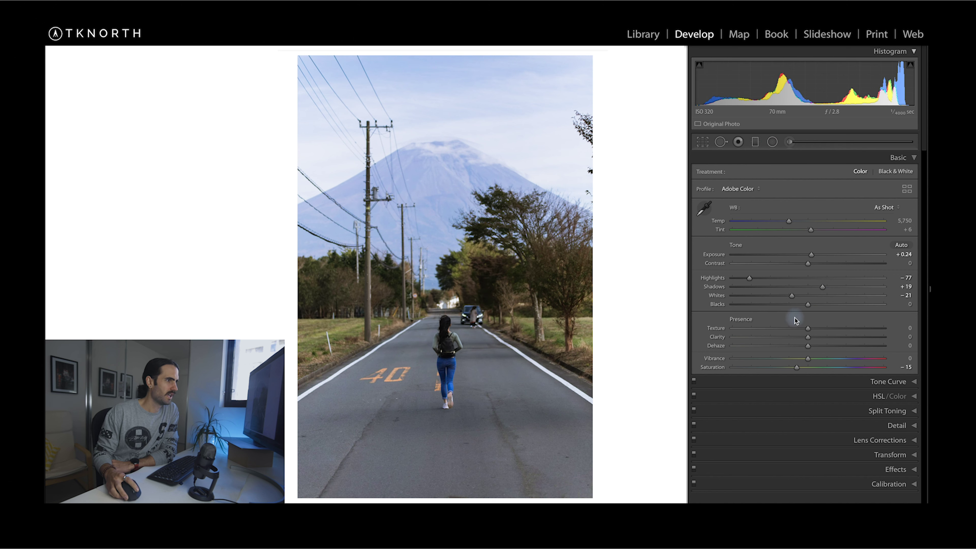
mouse_move(807, 306)
left_mouse_down()
mouse_move(790, 308)
mouse_move(798, 309)
left_mouse_up()
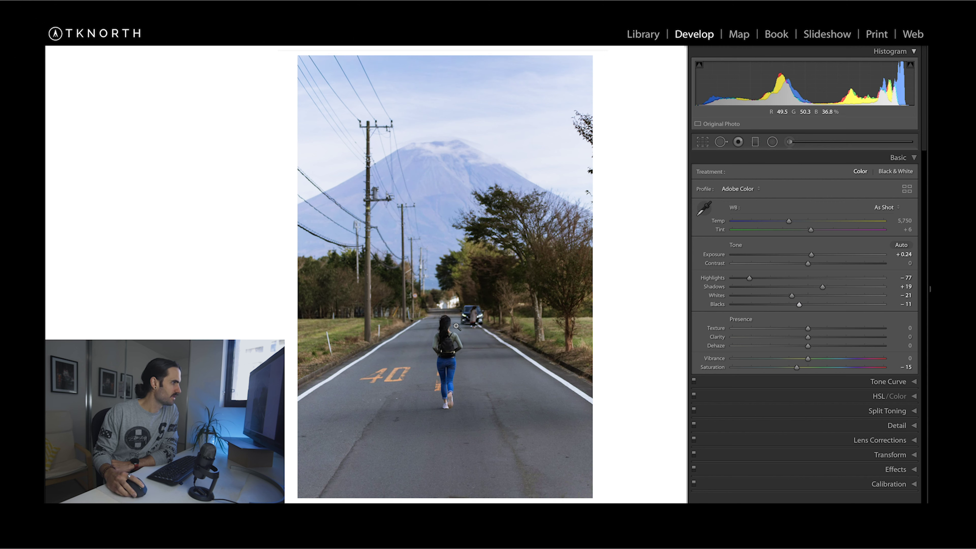
left_click_drag(822, 287, 829, 289)
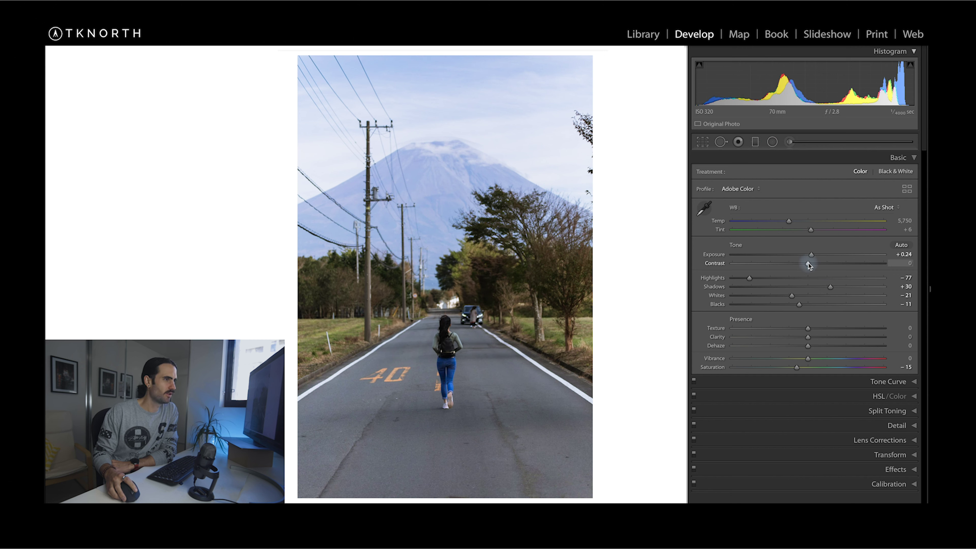
left_click_drag(810, 263, 821, 264)
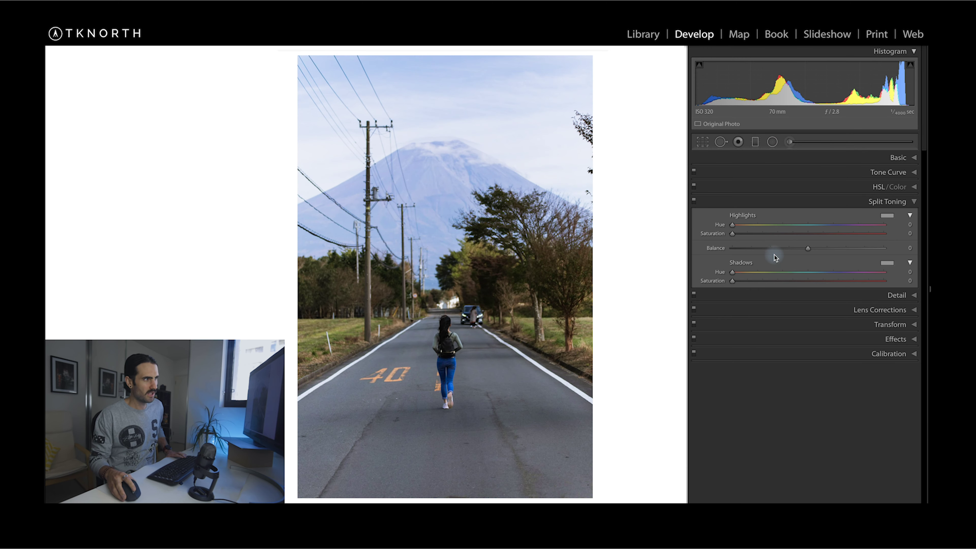
Split-tone the highlights with hue 55 and saturation 8, previewing the hue at full strength while choosing it
key("alt")
left_click_drag(732, 226, 749, 226)
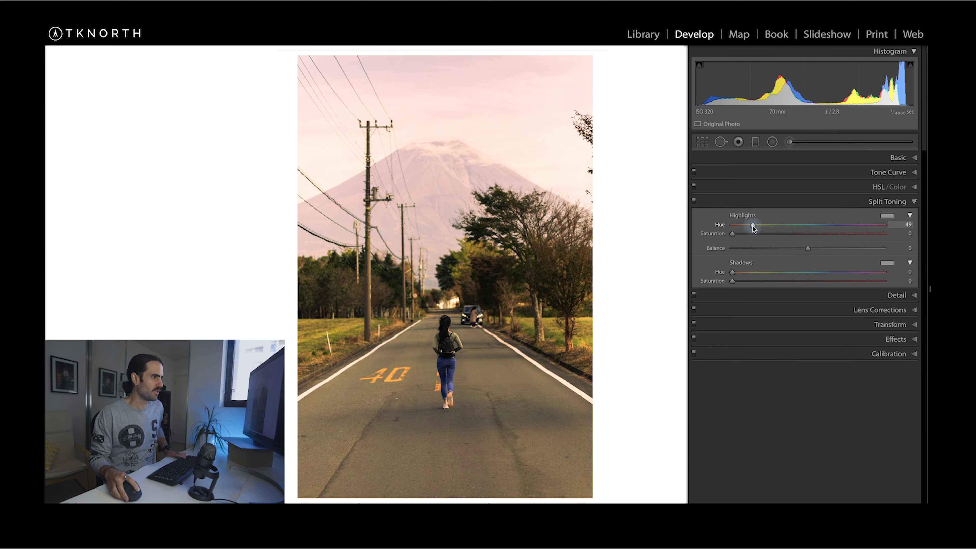
left_click_drag(752, 225, 758, 226)
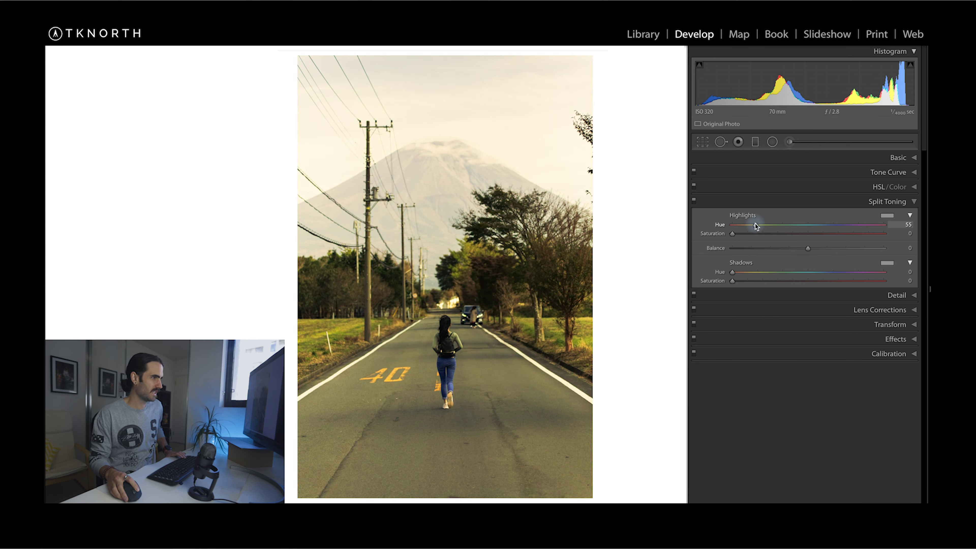
left_click_drag(755, 224, 741, 234)
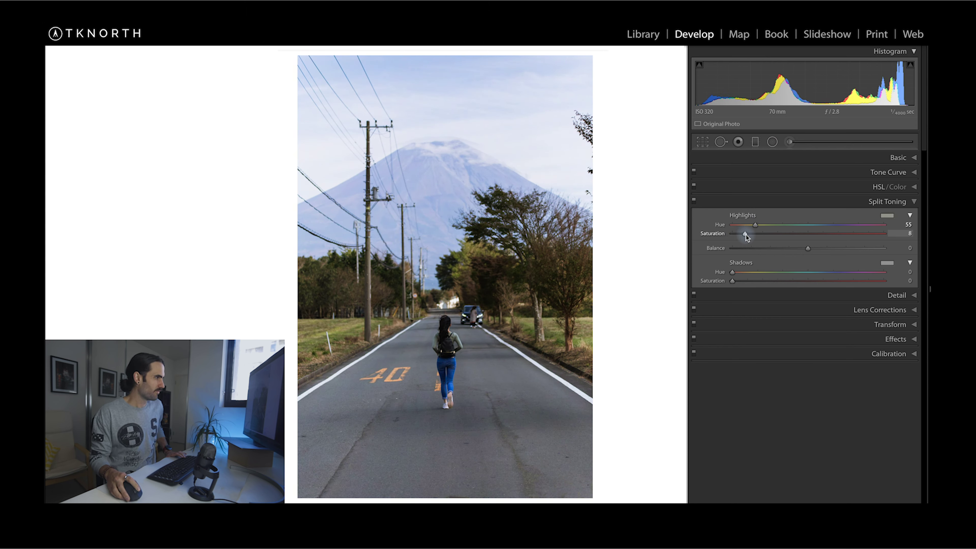
Split-tone the shadows with hue 206 and saturation 8, previewing the hue at full strength while choosing it
key("alt")
left_click_drag(733, 272, 820, 273)
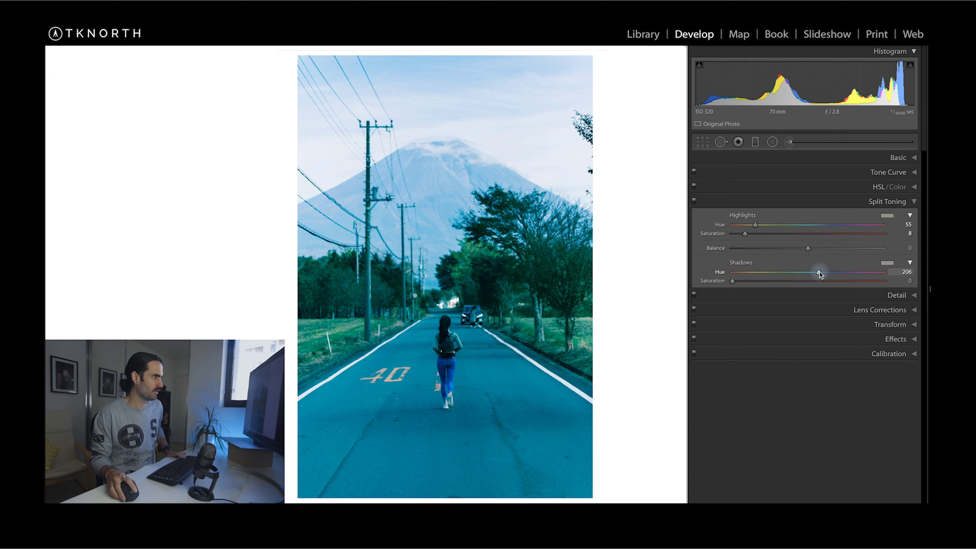
left_click_drag(819, 271, 819, 271)
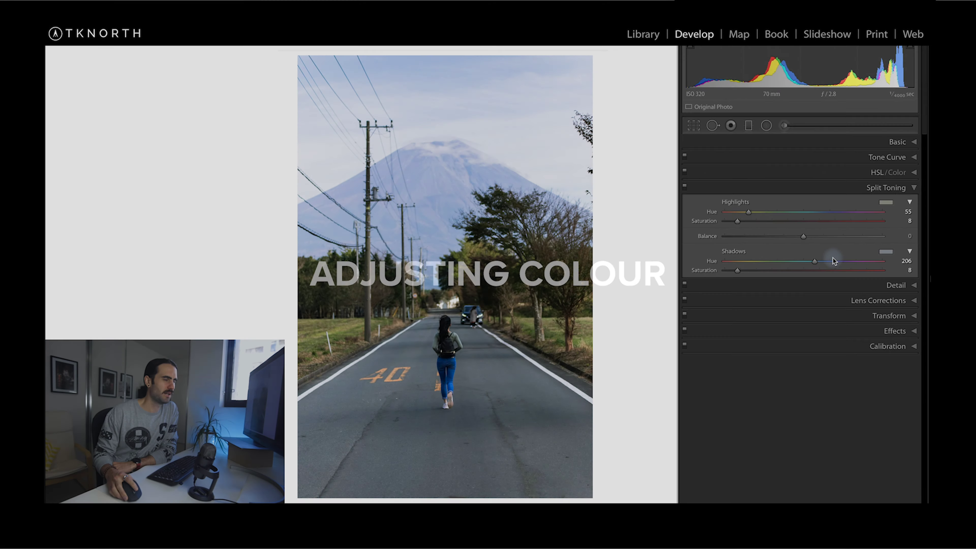
Calibrate the primary hues to Red +33, Blue −33 and Green −19, then compare the photo without the calibration
left_click(856, 301)
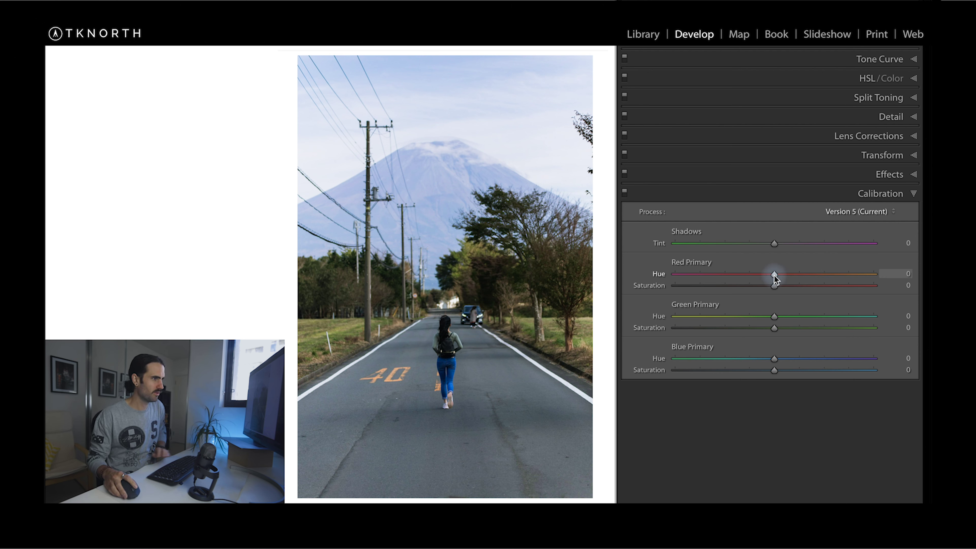
left_click_drag(799, 274, 806, 273)
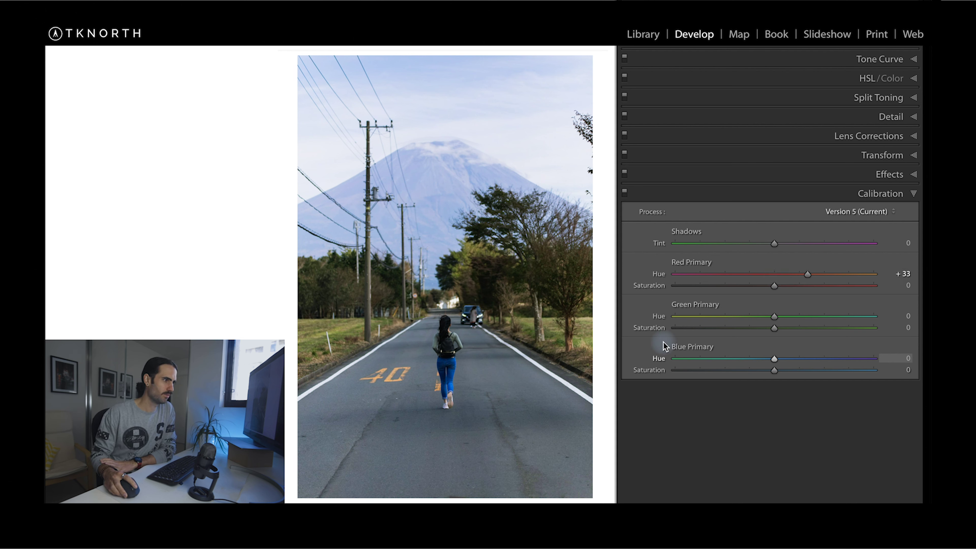
left_click_drag(775, 362, 743, 366)
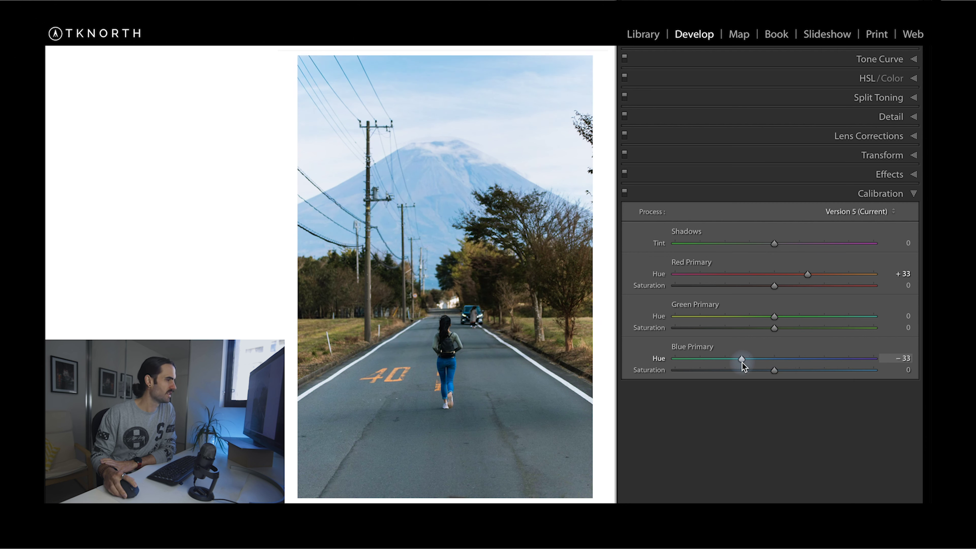
mouse_move(758, 318)
left_mouse_down()
mouse_move(701, 319)
mouse_move(892, 321)
mouse_move(696, 324)
mouse_move(793, 317)
mouse_move(756, 322)
left_mouse_up()
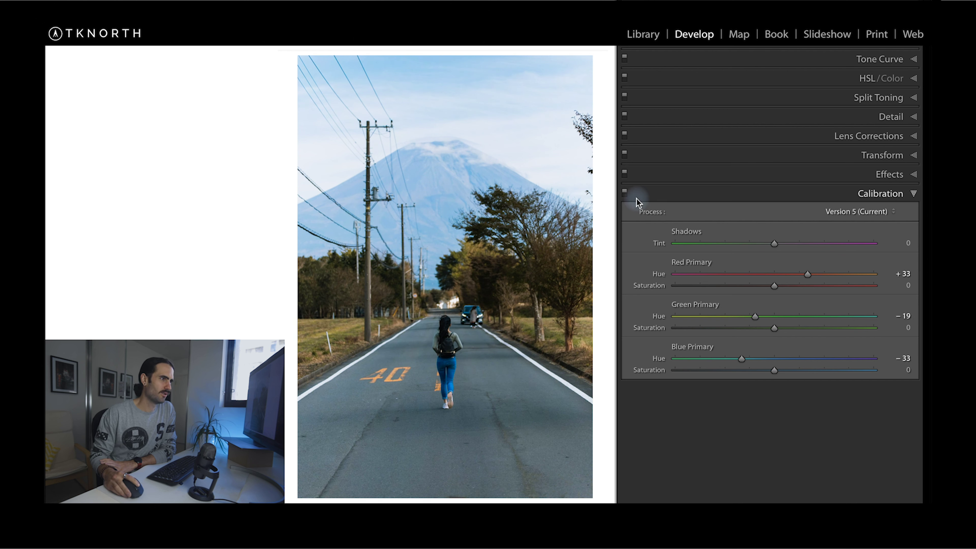
left_click(625, 192)
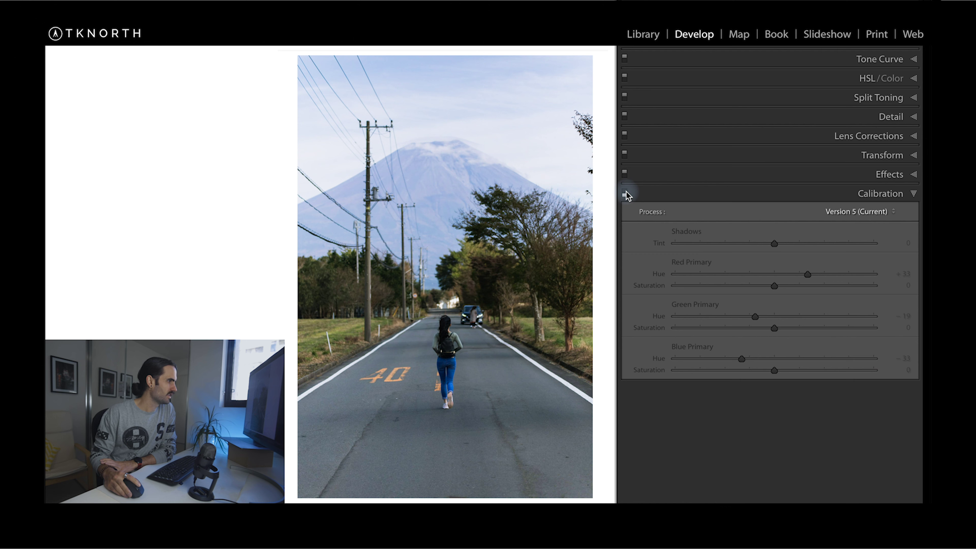
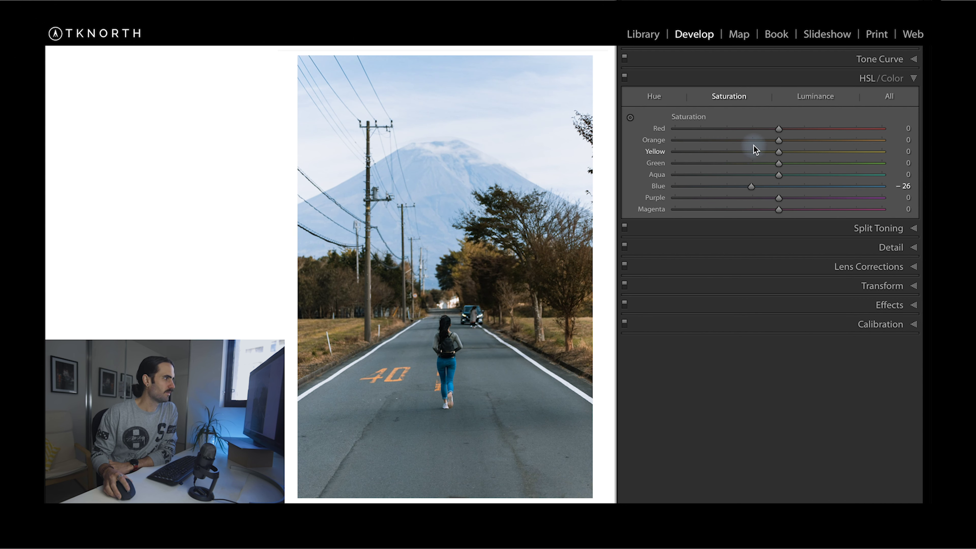
Darken individual colours by setting HSL luminance to Blue −22, Orange −39 and Yellow −8
left_click(813, 94)
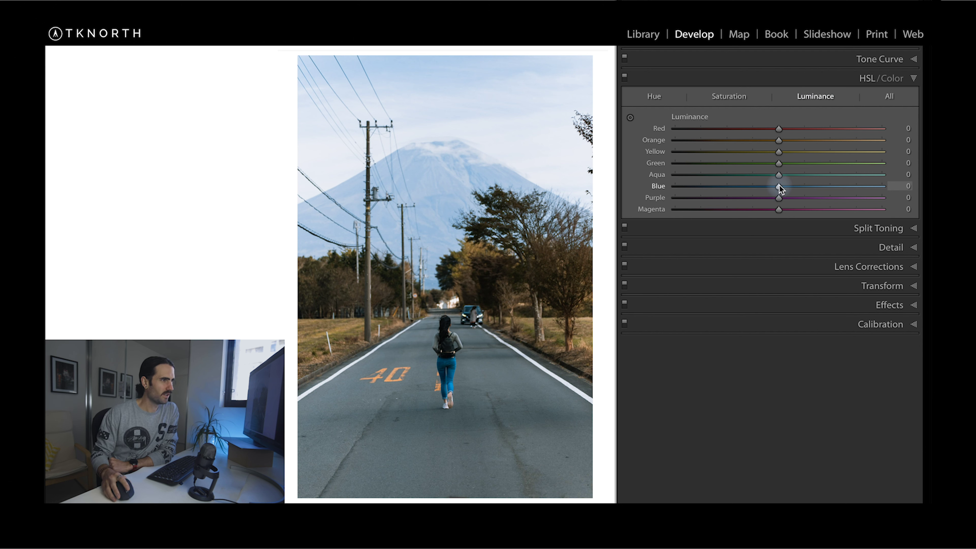
left_click_drag(778, 187, 755, 189)
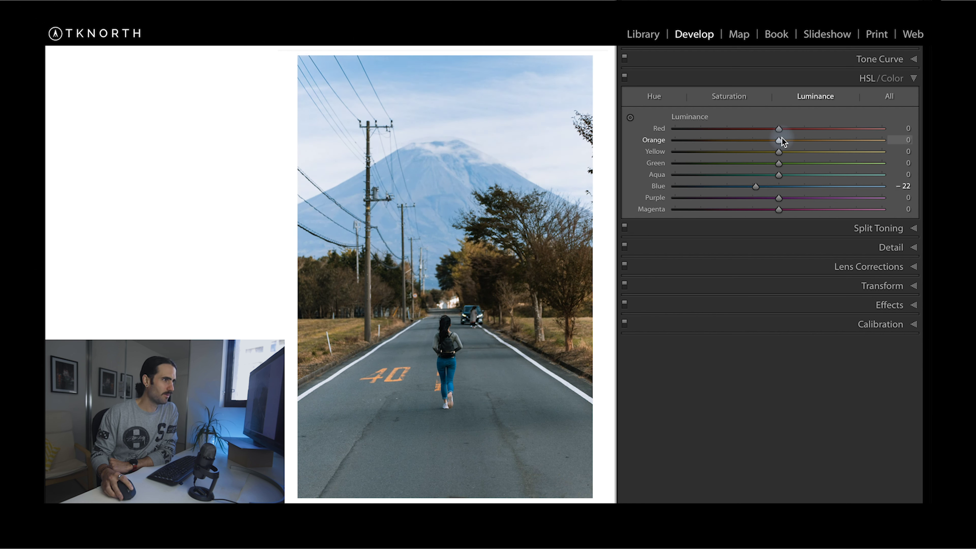
mouse_move(777, 141)
left_mouse_down()
mouse_move(804, 143)
mouse_move(722, 151)
mouse_move(760, 150)
left_mouse_up()
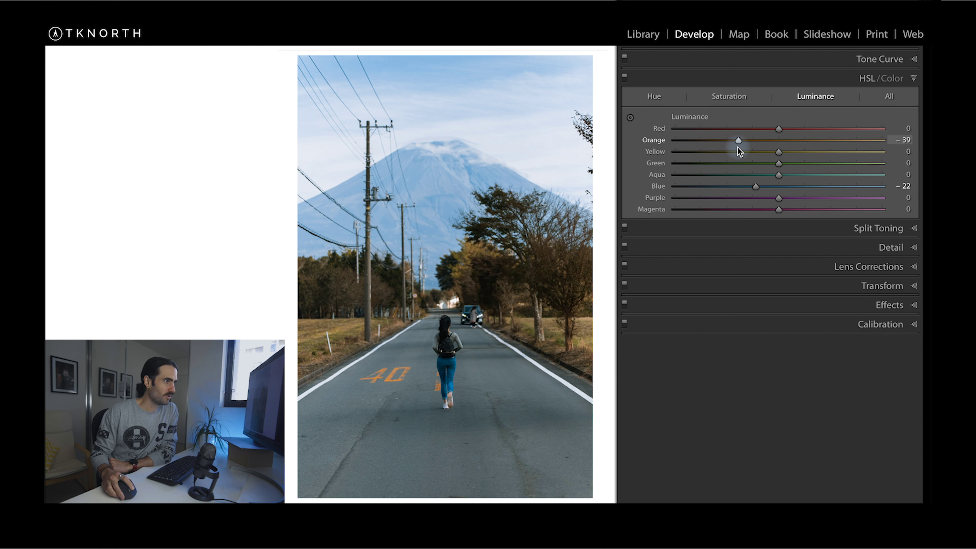
mouse_move(781, 153)
left_mouse_down()
mouse_move(806, 153)
mouse_move(745, 155)
mouse_move(773, 154)
left_mouse_up()
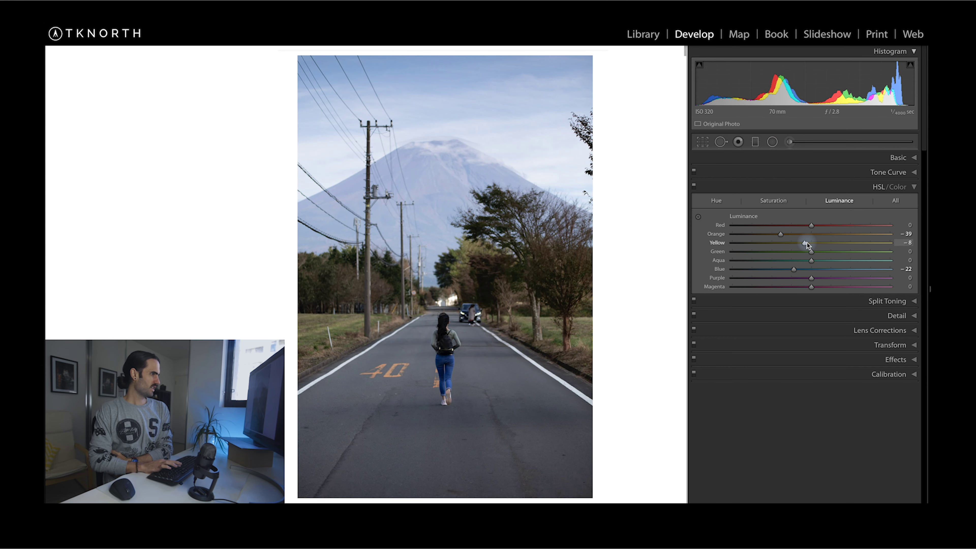
Straighten the crop to an angle of 0.72, then compare the photo with its unedited version
left_click(702, 142)
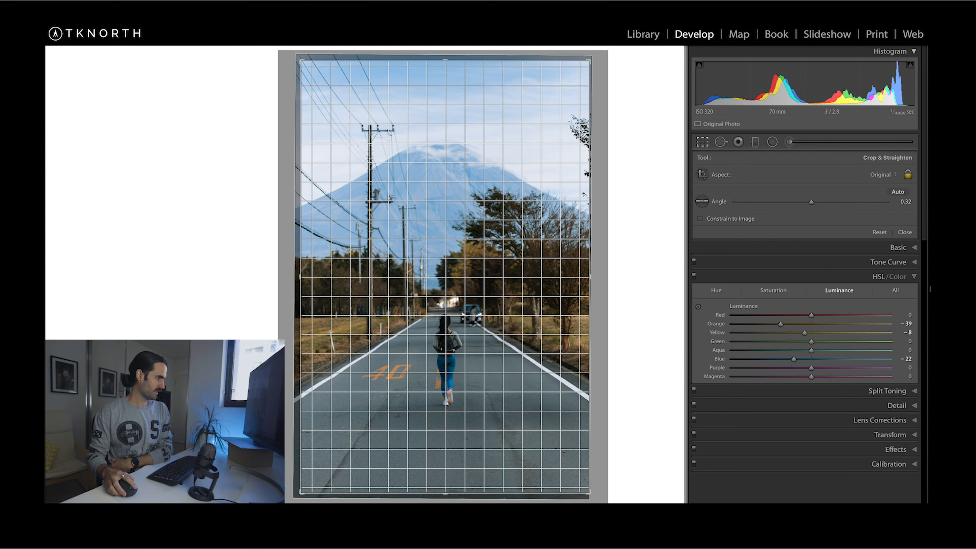
left_click_drag(811, 201, 811, 202)
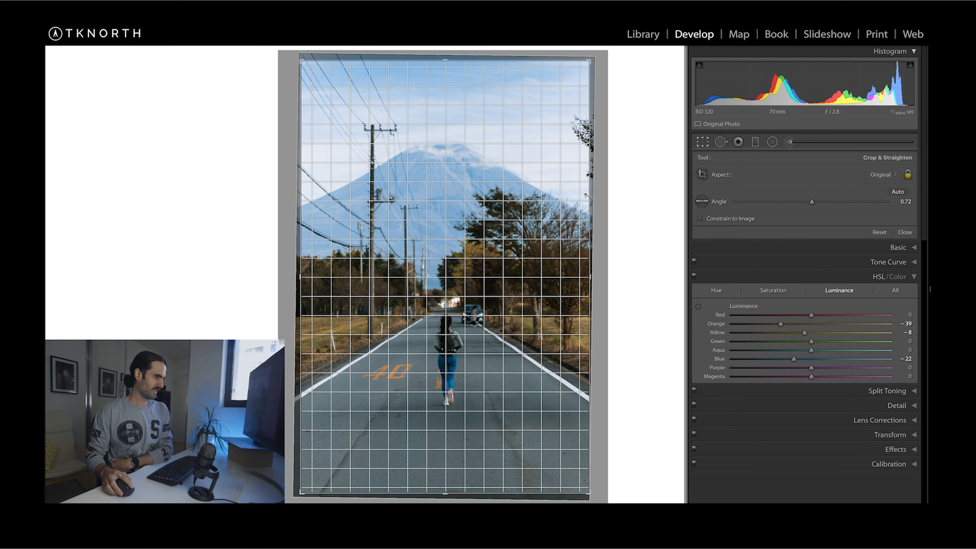
key("Return")
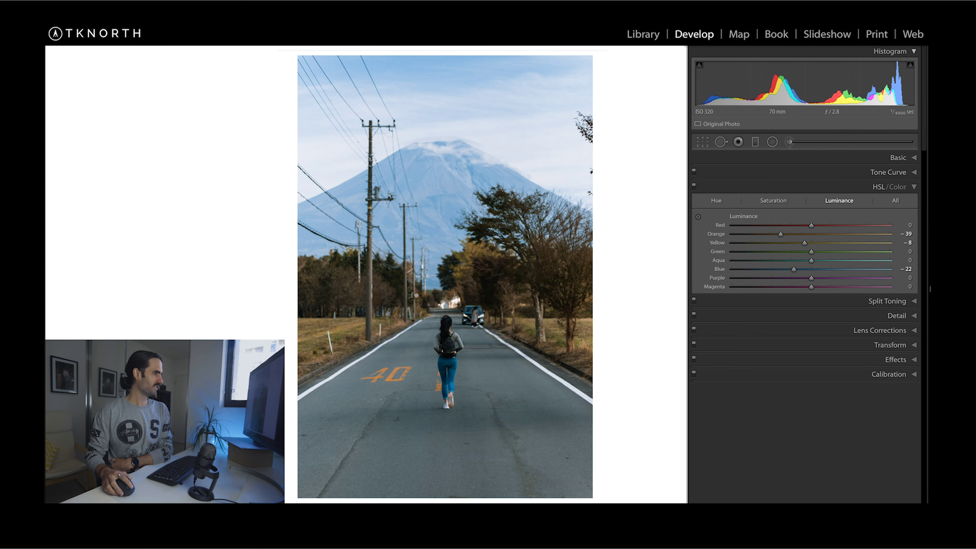
key("backslash")
key("backslash")
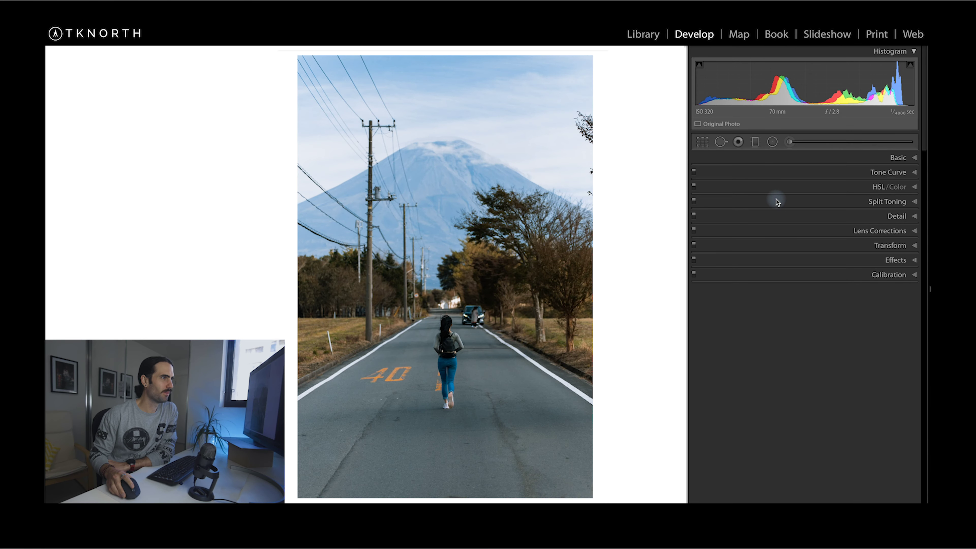
Add a tall elliptical radial filter around the walking woman and centre it on her
left_click(772, 142)
left_click_drag(460, 340, 511, 424)
left_click_drag(460, 341, 447, 355)
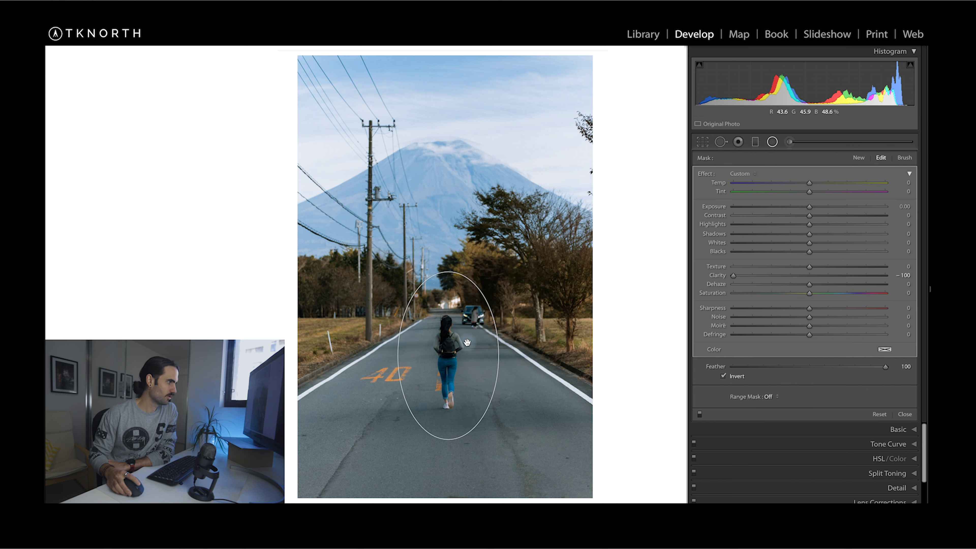
Set the radial filter's Clarity to 25, Whites to 16 and Contrast to −11
left_click(819, 276)
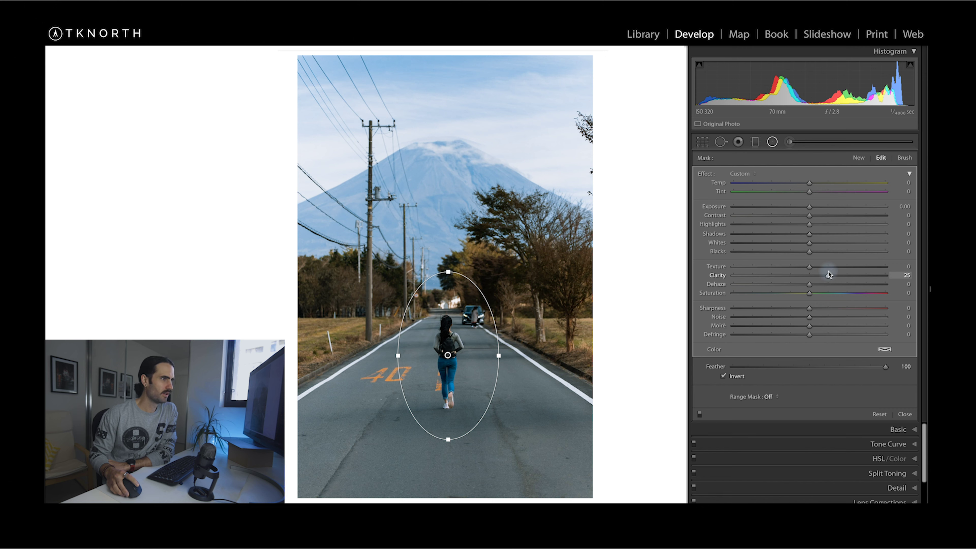
left_click(820, 243)
left_click(800, 215)
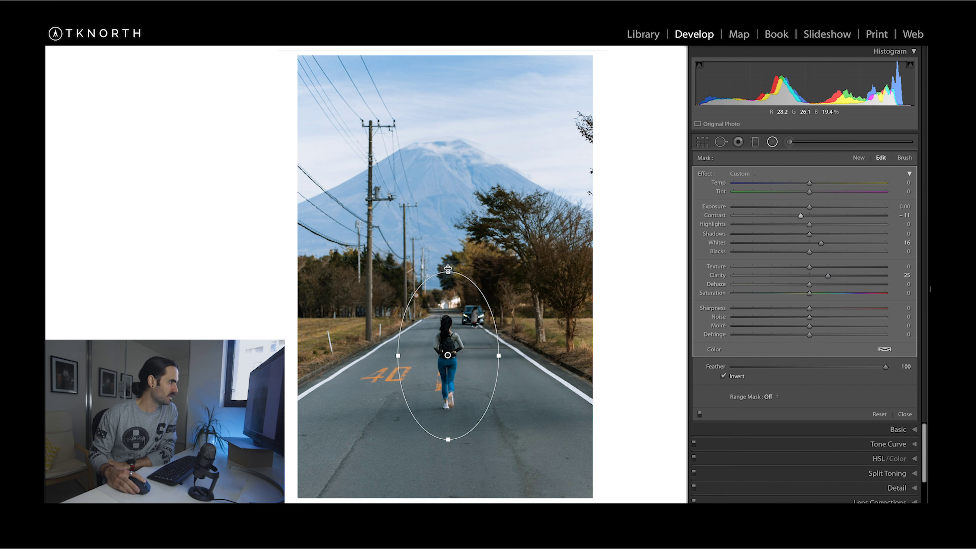
Shrink the radial filter's ellipse in height and width to fit the woman closely, and raise its Clarity to 41
left_click_drag(447, 271, 448, 297)
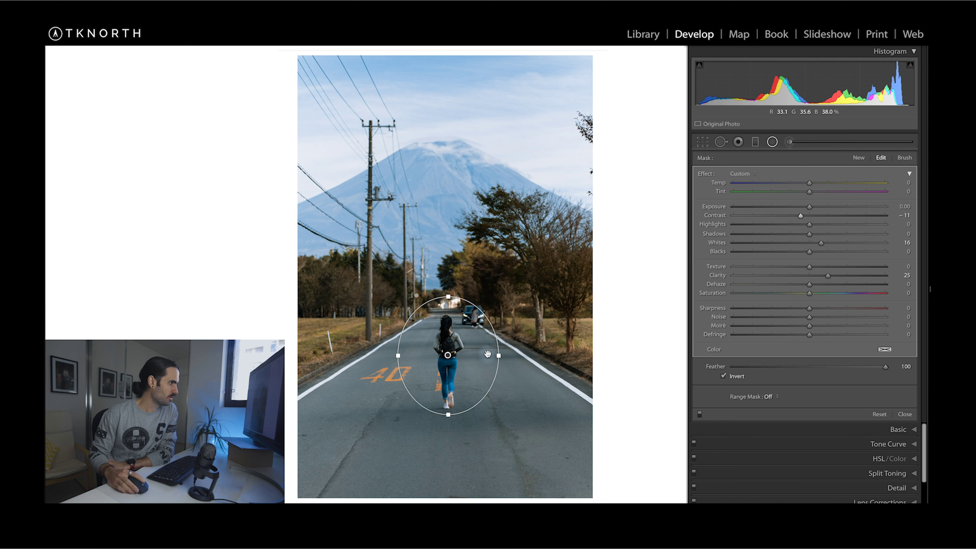
left_click_drag(498, 354, 476, 353)
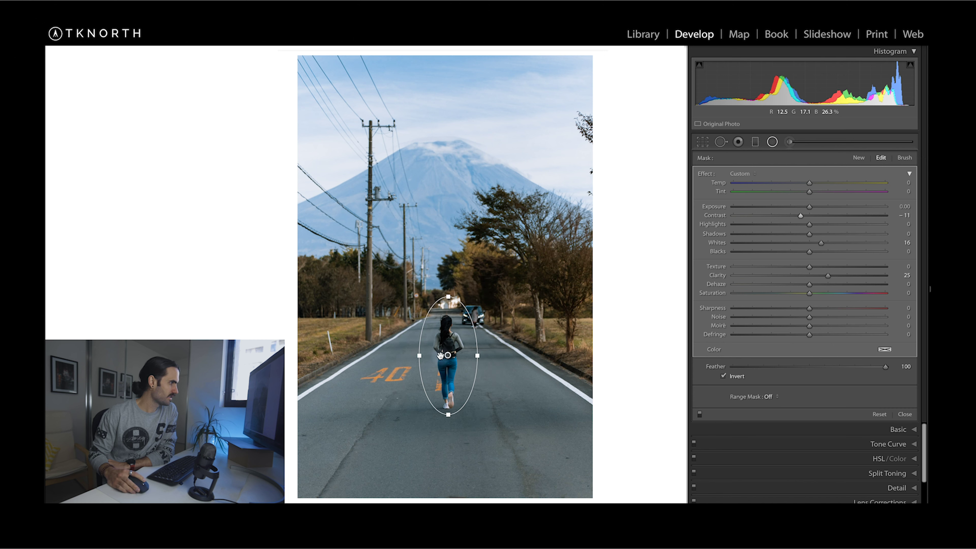
mouse_move(838, 277)
left_mouse_down()
mouse_move(849, 276)
mouse_move(840, 275)
left_mouse_up()
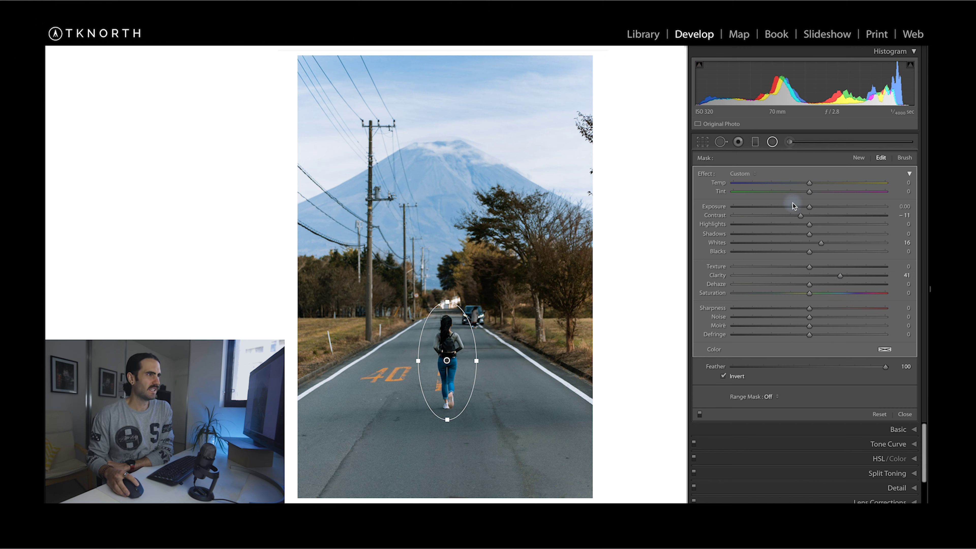
Brush away the radial filter's effect from the road beside the woman, using the Erase brush at size 11, feather 100 and flow 31
left_click(905, 159)
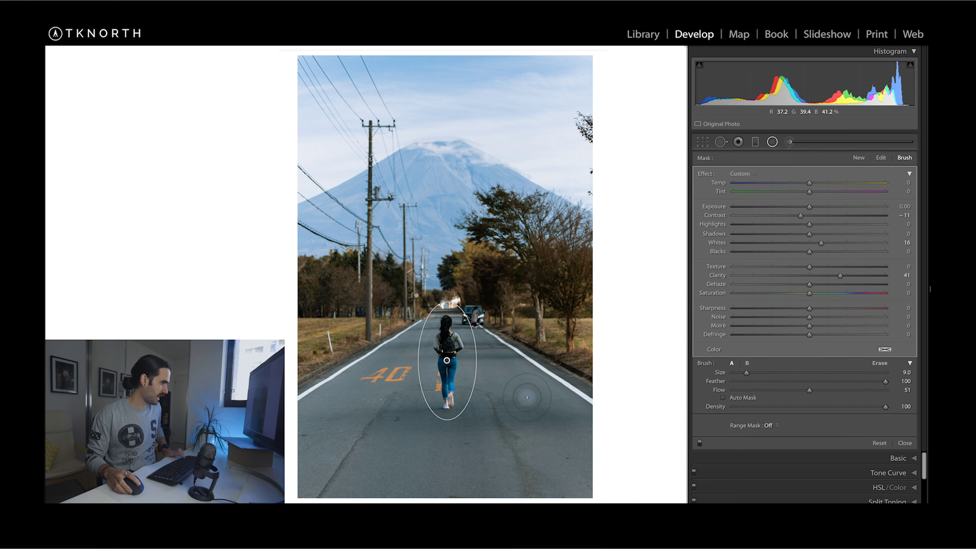
mouse_move(480, 387)
left_mouse_down()
mouse_move(480, 356)
mouse_move(475, 384)
left_mouse_up()
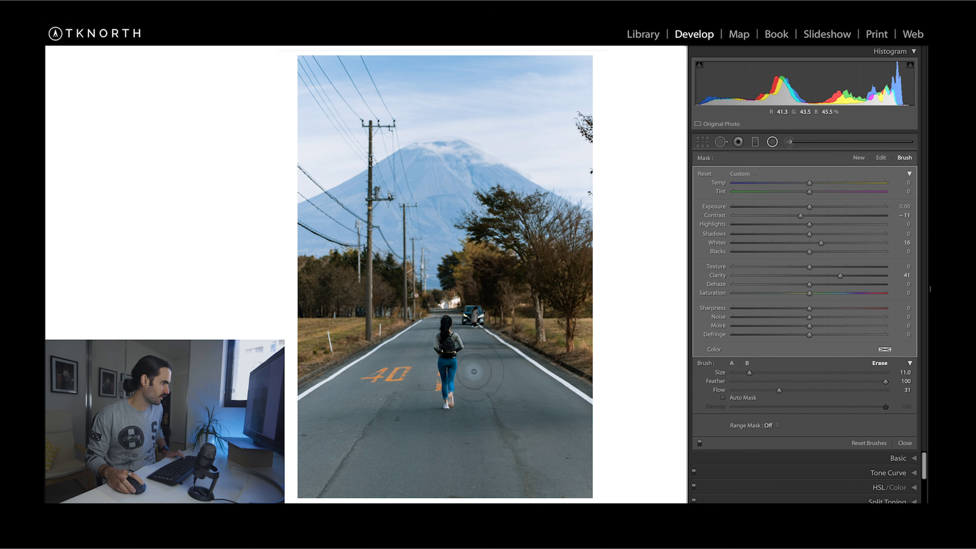
Hide the side panels, show the selected mask overlay, and inspect the mask around the woman with and without edit pins
key("Tab")
key("t")
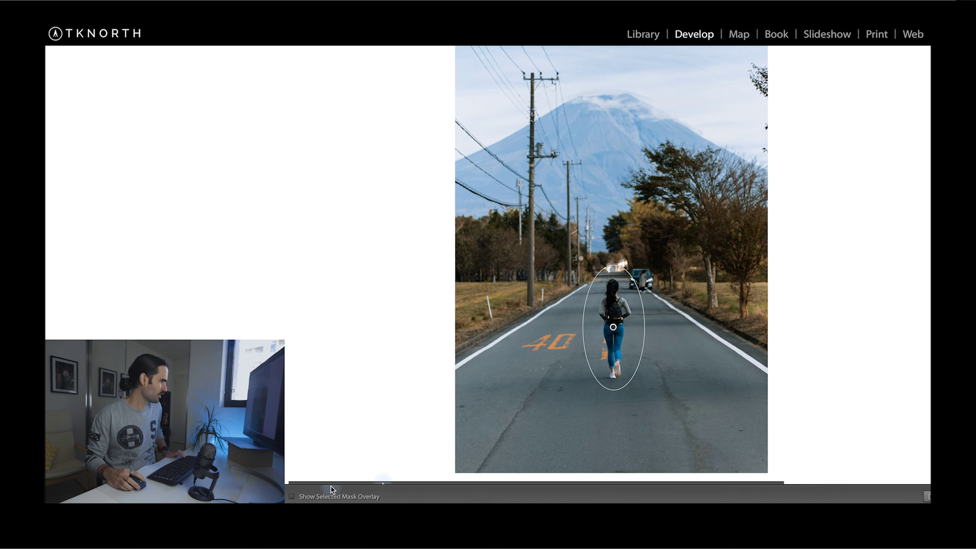
left_click(421, 483)
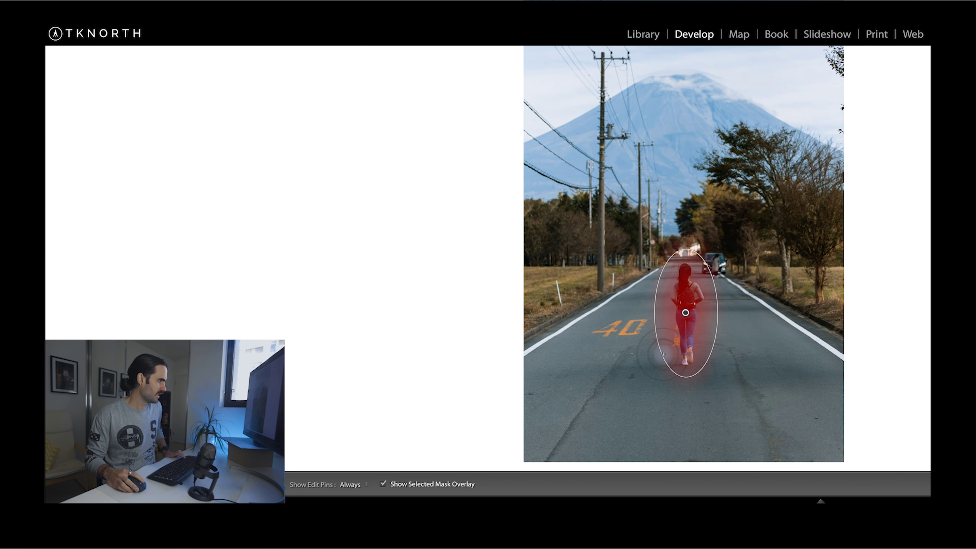
key("h")
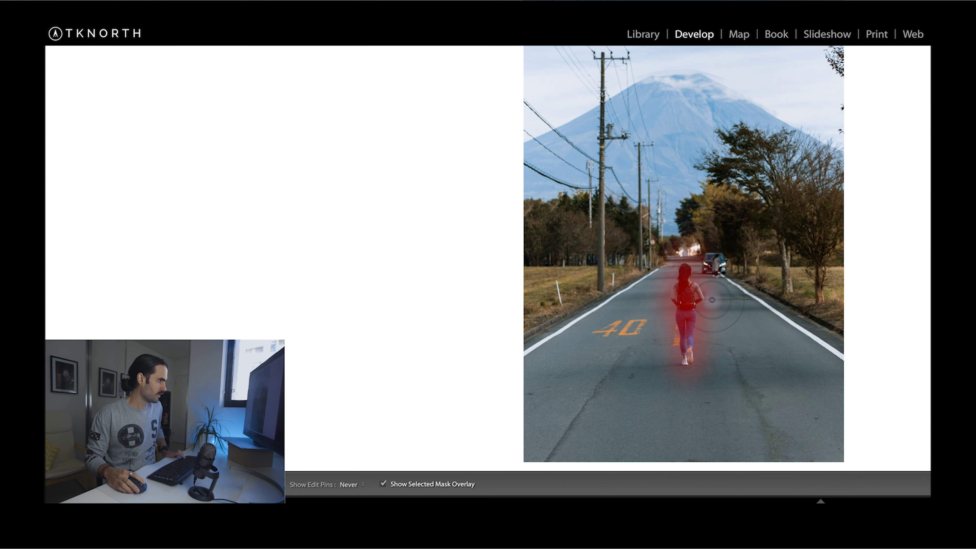
key("h")
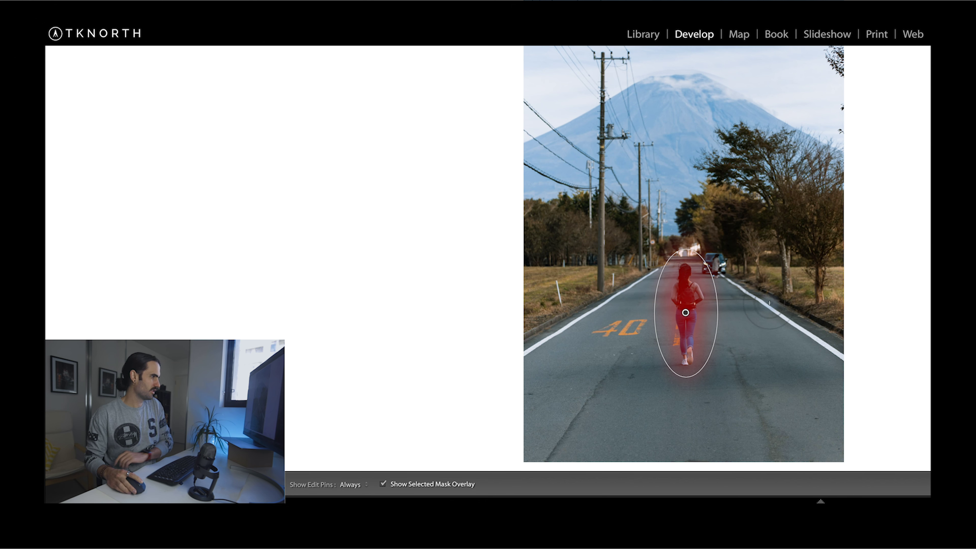
Hide the mask overlay, bring back the side panels, and set the woman's radial filter Whites to 35
left_click(402, 483)
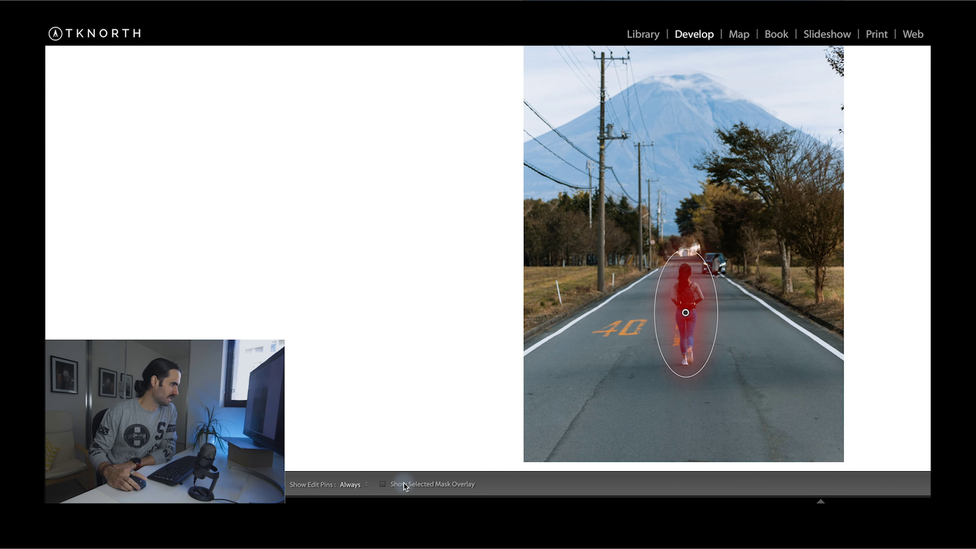
key("Tab")
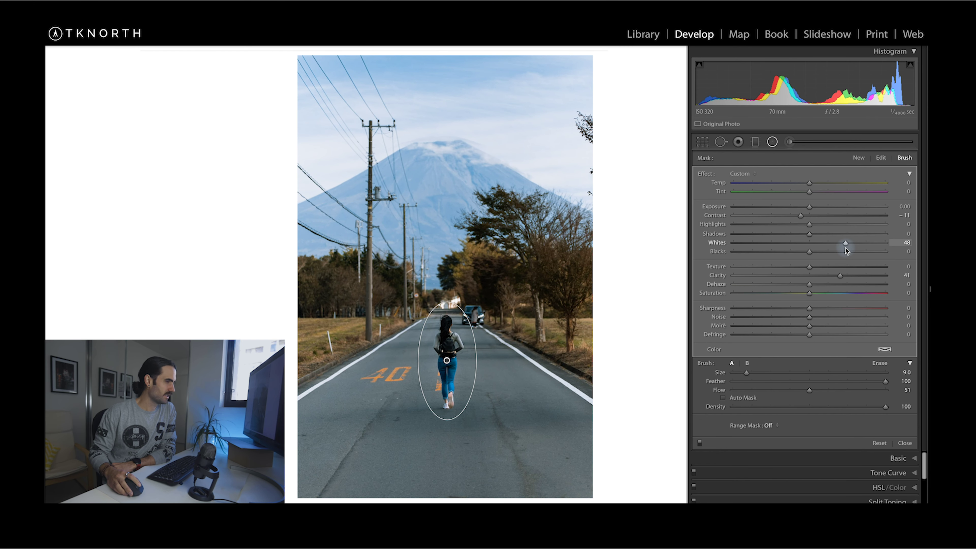
key("k")
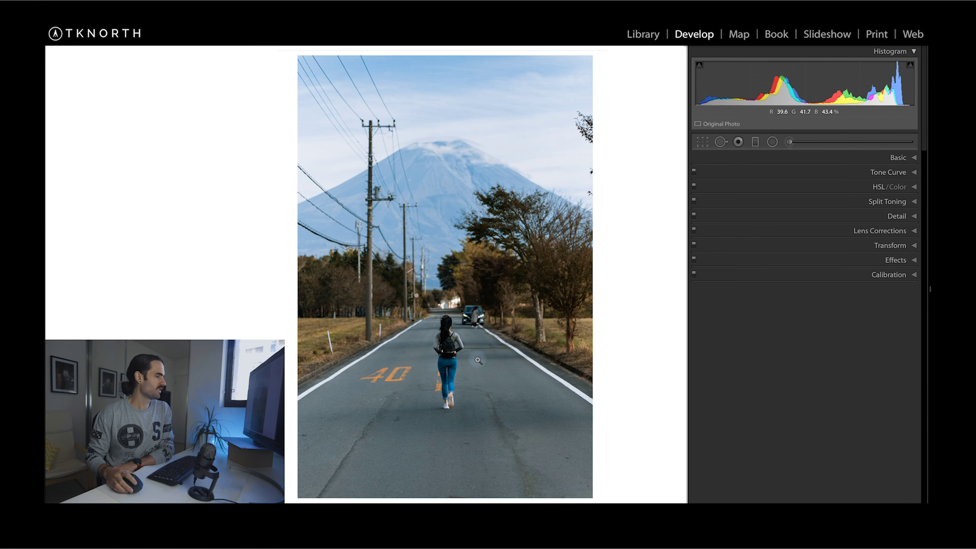
Draw a second, non-inverted radial filter centred on the woman and reset its Clarity to 0
left_click(771, 142)
left_click_drag(430, 329, 518, 439)
left_click_drag(431, 337, 449, 349)
double_click(718, 275)
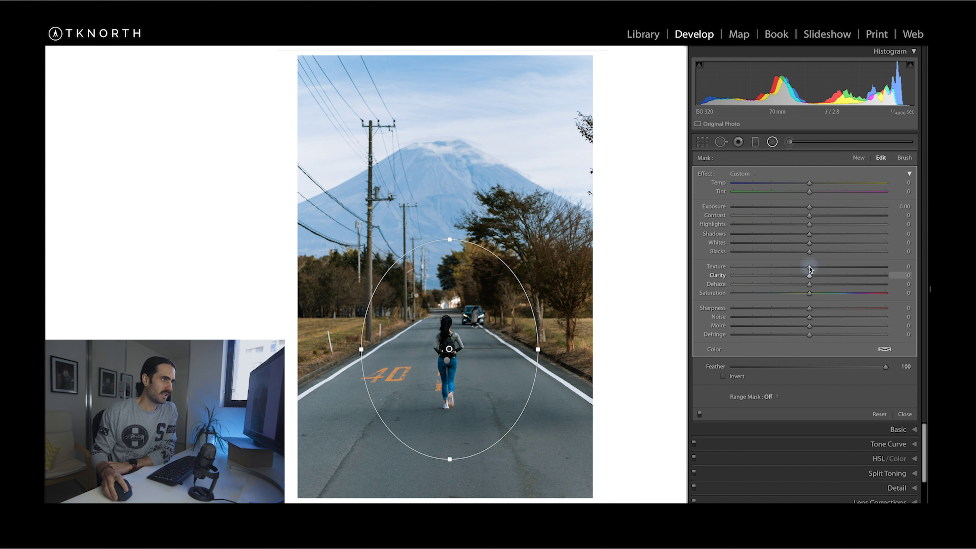
Enlarge the second radial filter beyond the photo's sides and set its Exposure to −0.13, Clarity to −23 and Sharpness to −7
left_click(802, 207)
left_click_drag(540, 349, 668, 348)
left_click_drag(454, 477, 453, 523)
left_click_drag(802, 204, 807, 207)
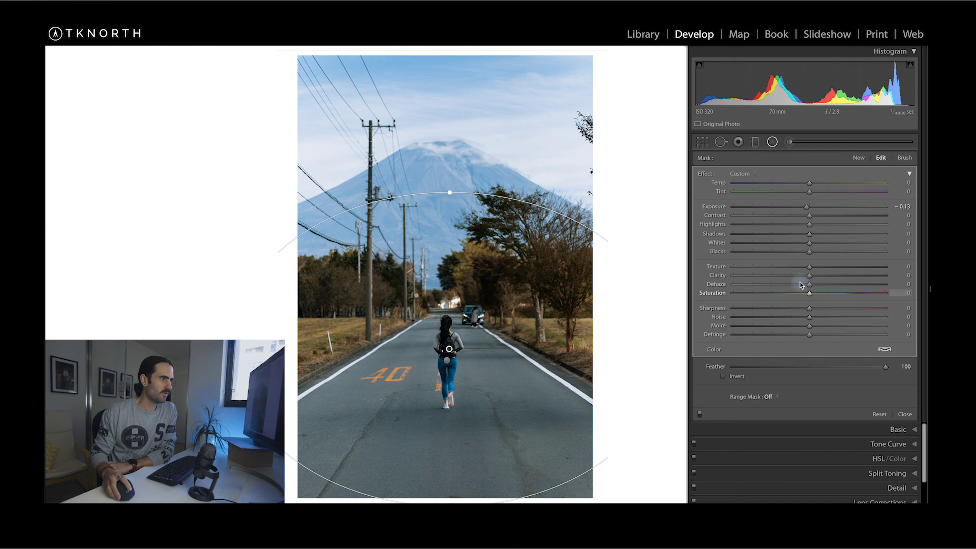
left_click(791, 276)
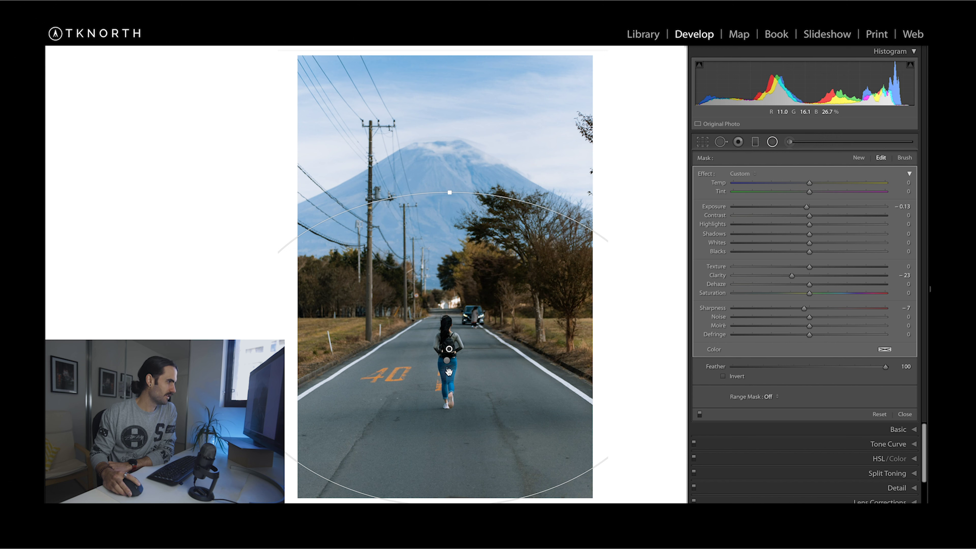
Set Sharpness to 9 on the small radial filter around the woman, close it, and compare the photo with its unedited version
left_click(446, 362)
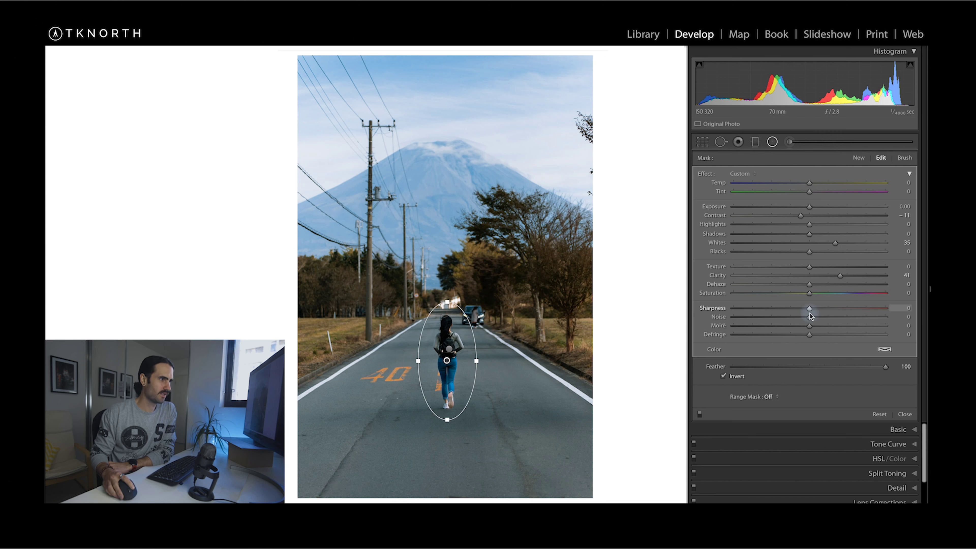
left_click(815, 309)
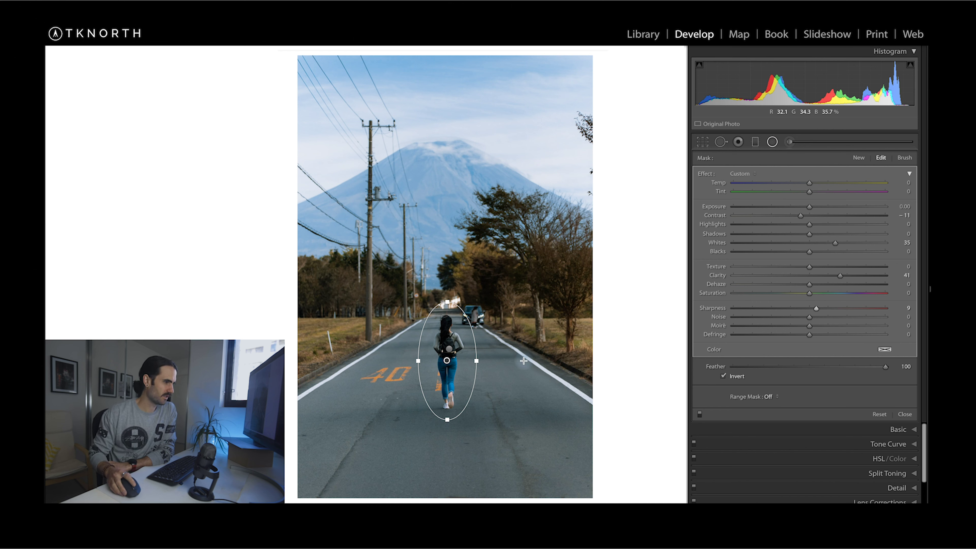
key("shift+m")
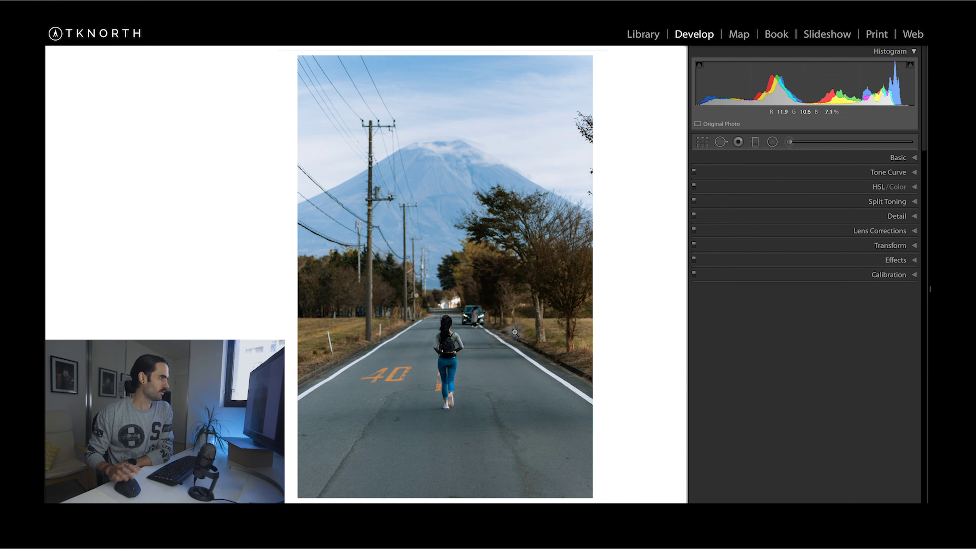
key("backslash")
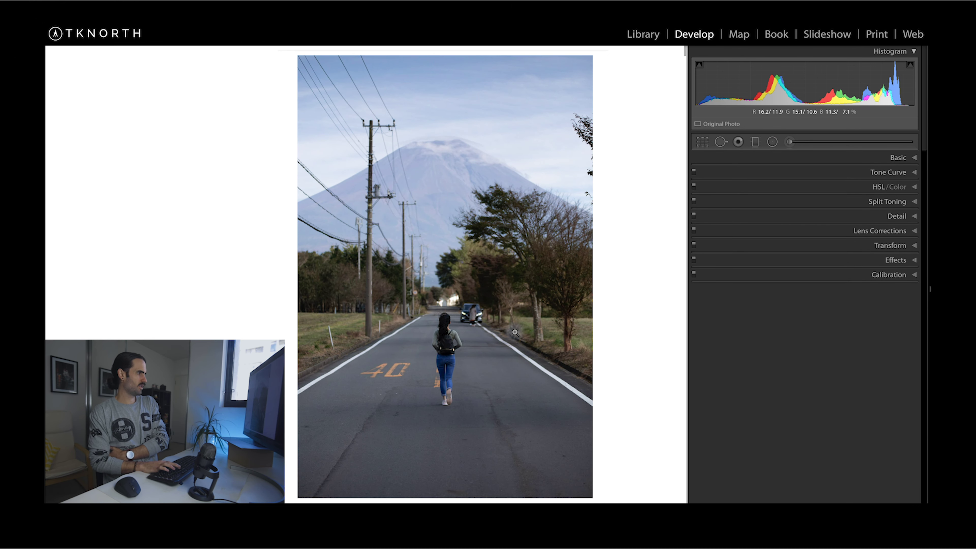
key("backslash")
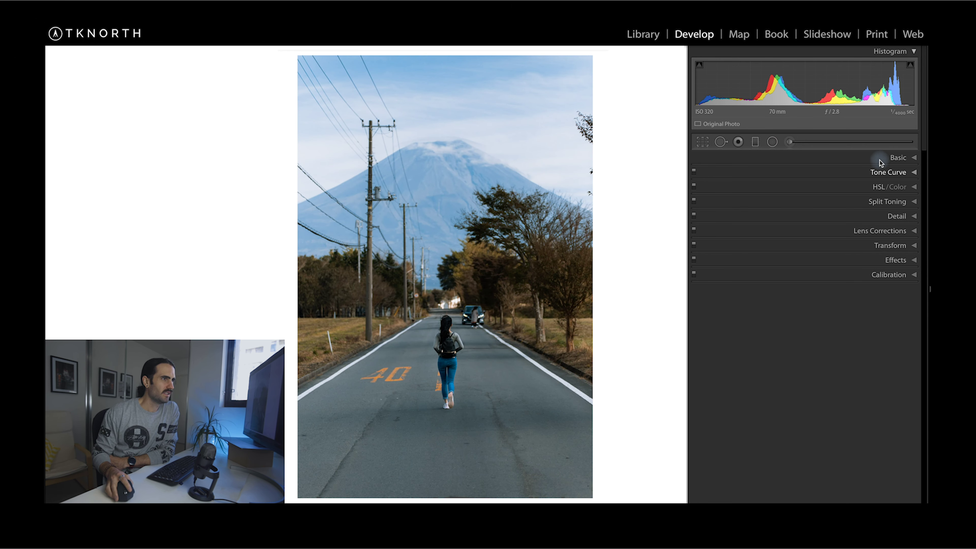
Raise the whole photo's Shadows to +54 in the Basic adjustments
left_click(887, 154)
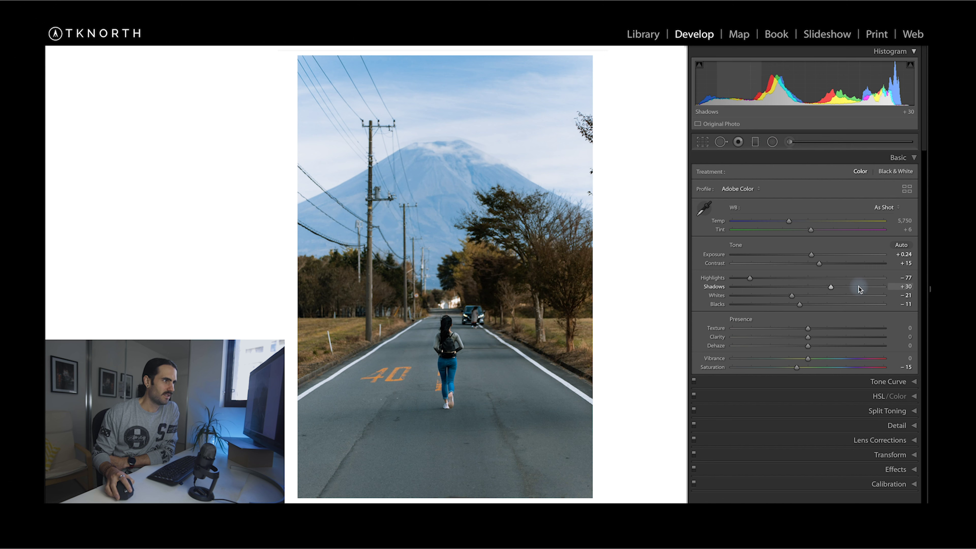
left_click_drag(860, 287, 858, 288)
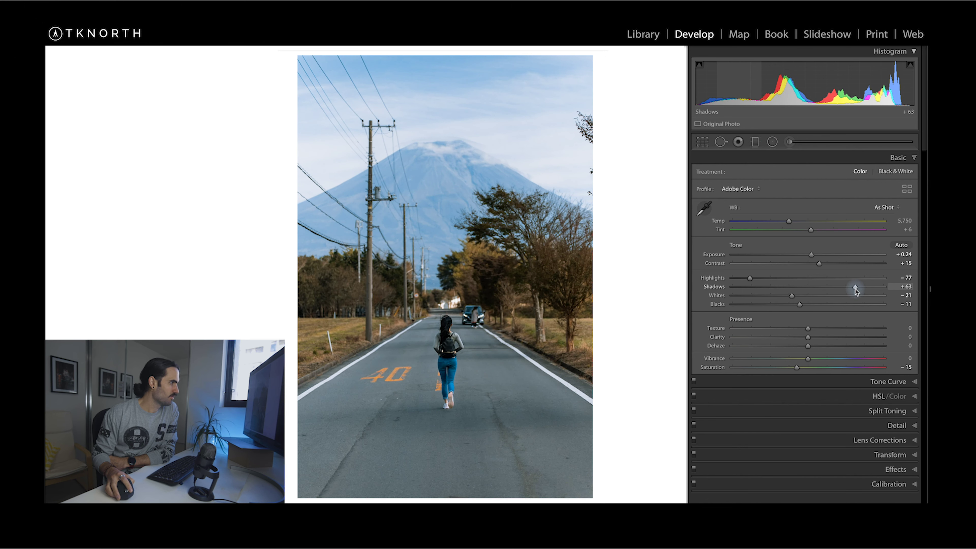
left_click_drag(850, 290, 848, 290)
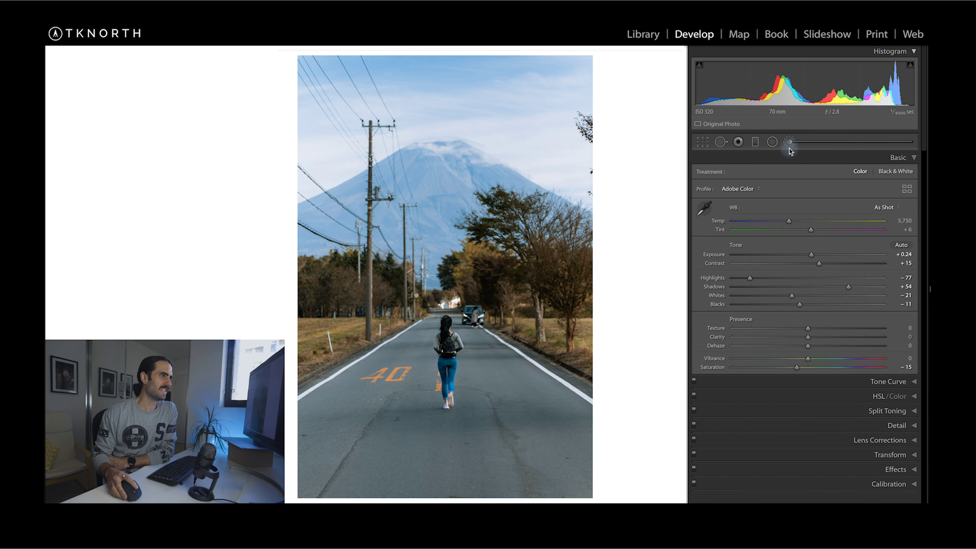
Draw a new inverted radial filter over the roadside trees and move its centre outside the photo's right edge
left_click(776, 146)
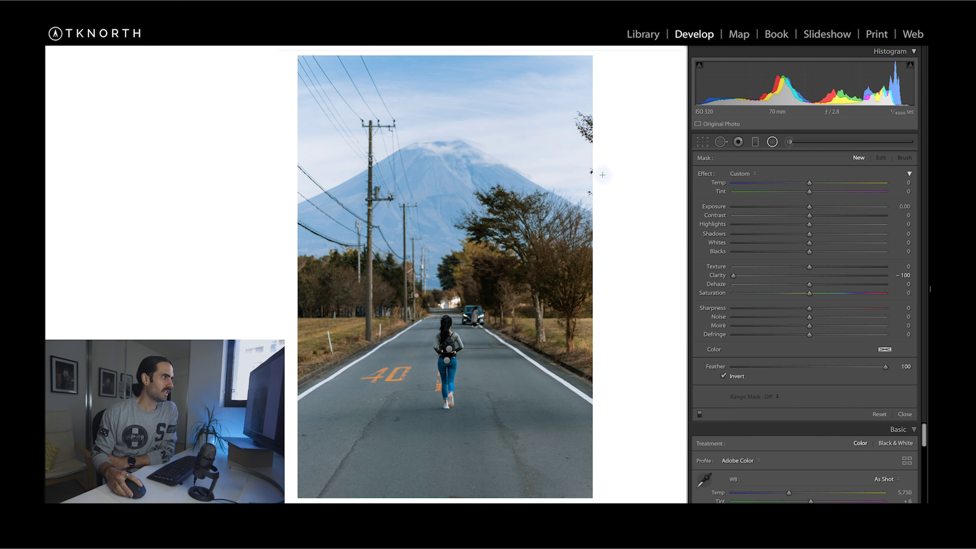
left_click_drag(591, 164, 696, 340)
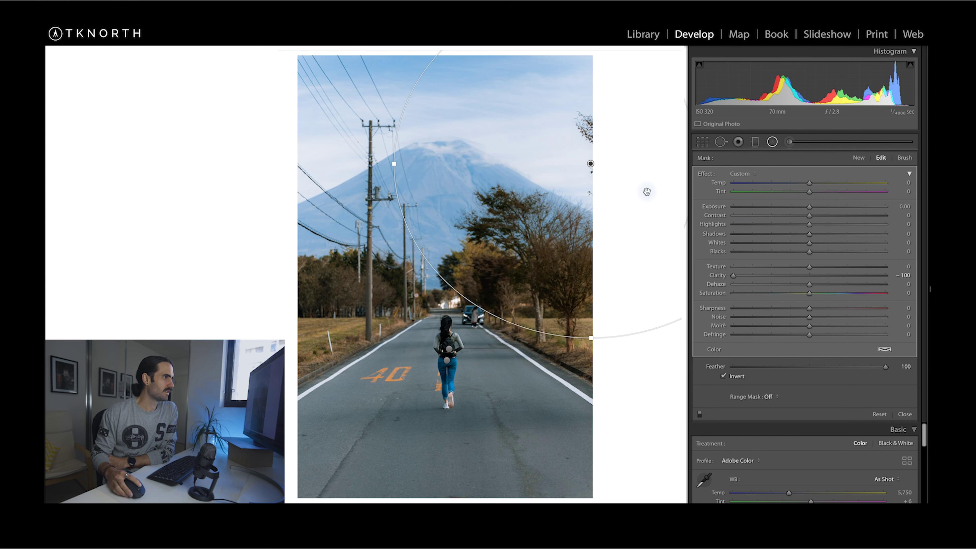
left_click_drag(590, 165, 647, 189)
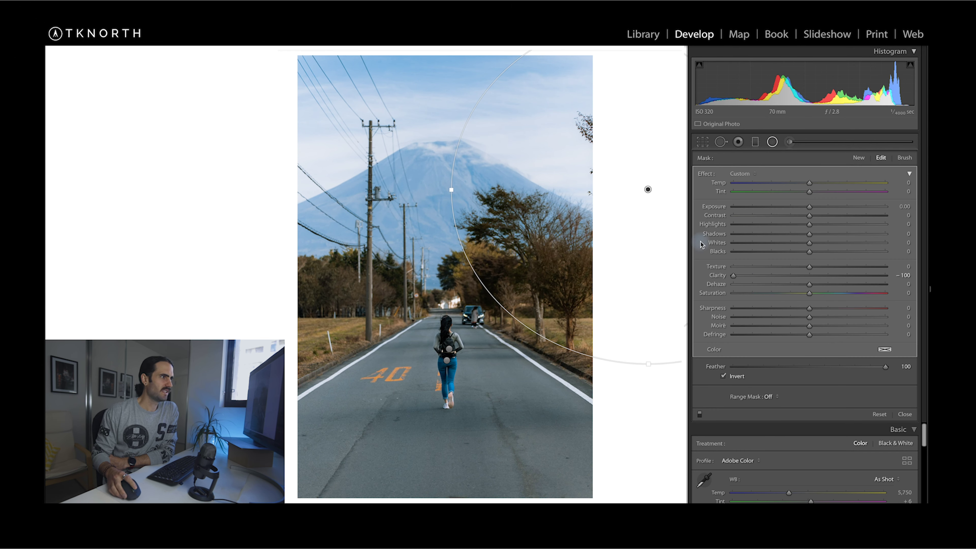
Give the tree-side radial filter a warm glow with Exposure 0.95, Dehaze −17 and Temp 75
left_click(827, 208)
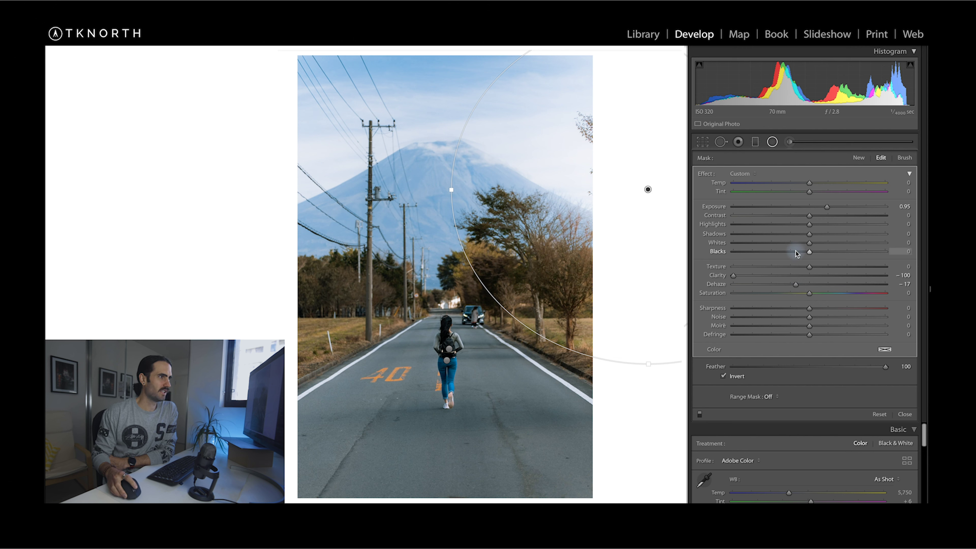
mouse_move(835, 184)
left_mouse_down()
mouse_move(867, 186)
mouse_move(850, 188)
left_mouse_up()
left_click(866, 185)
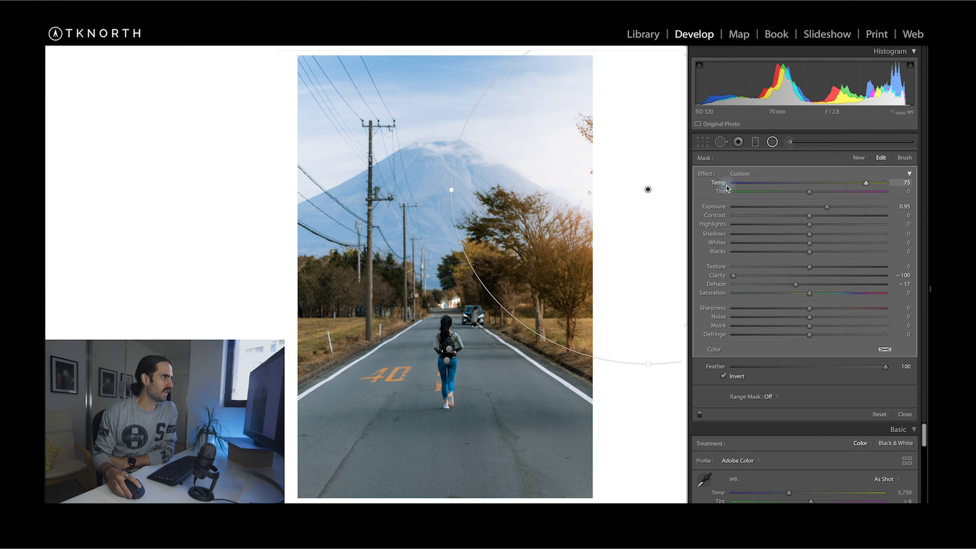
Move the warm radial filter farther outside the photo, widen its ellipse toward the utility poles, and set its Exposure to 0.60
left_click_drag(647, 189, 679, 192)
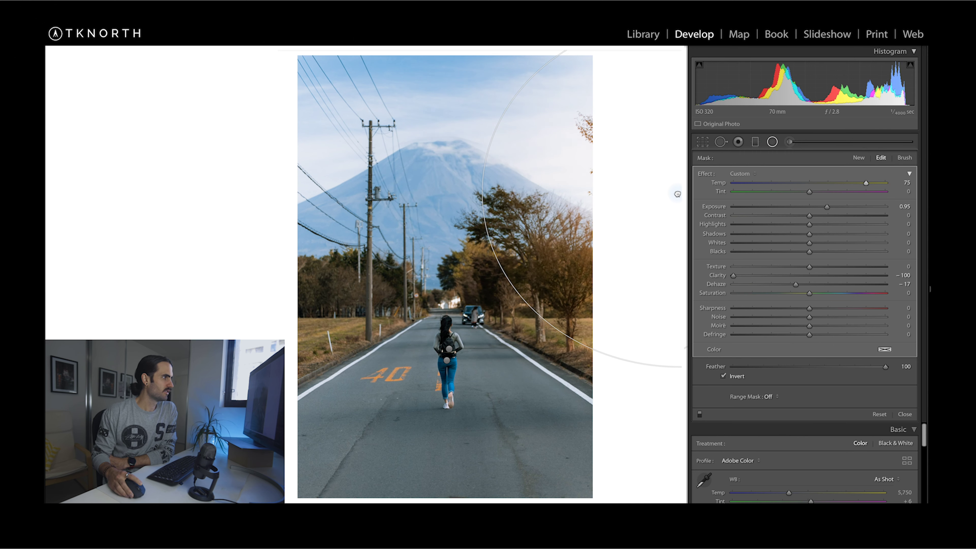
left_click_drag(448, 193, 391, 194)
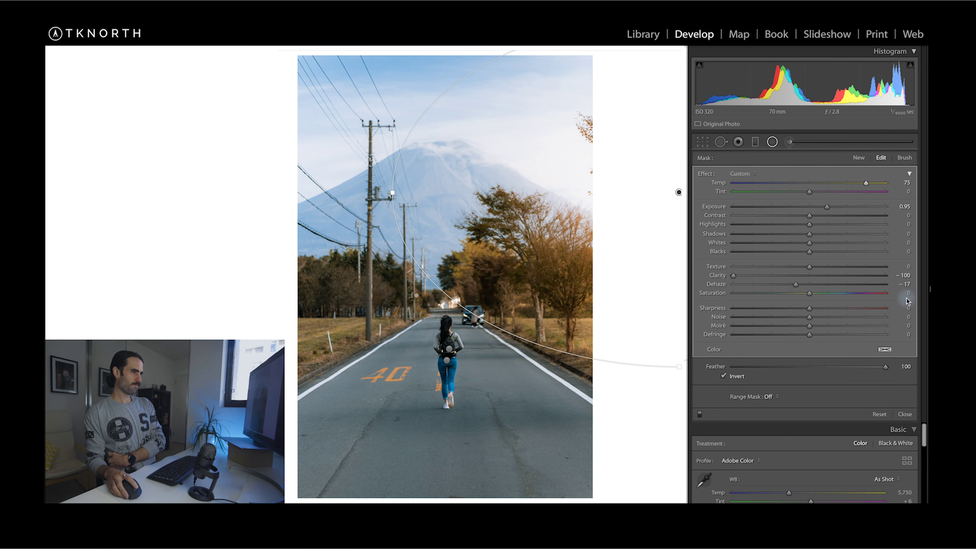
left_click(820, 207)
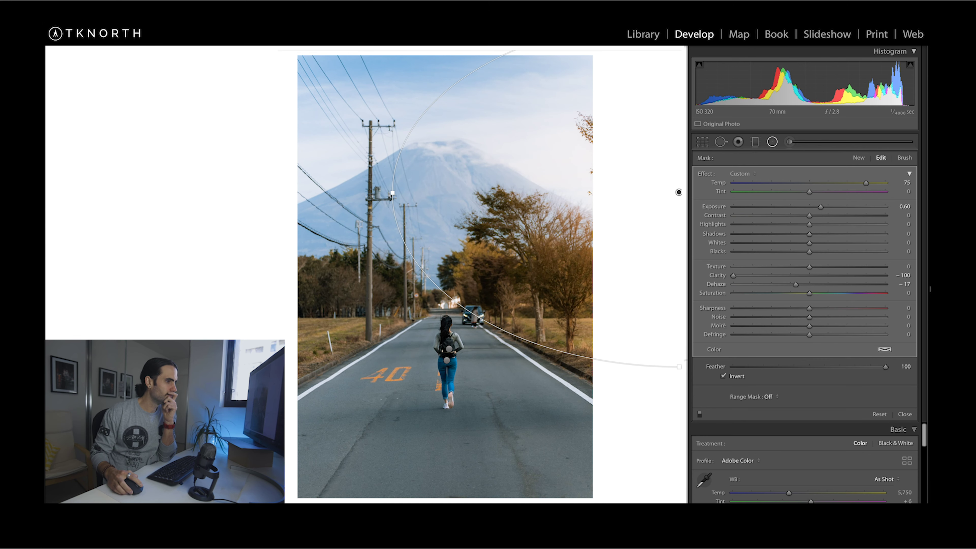
Close the radial filter, set the whole photo's Highlights to −100 and Whites to −65, and compare before and after
key("shift+m")
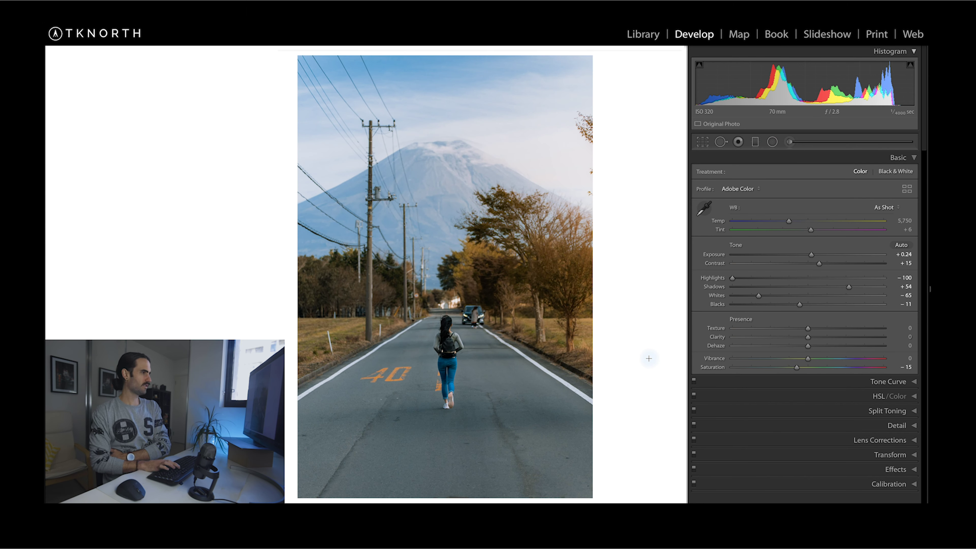
key("backslash")
key("backslash")
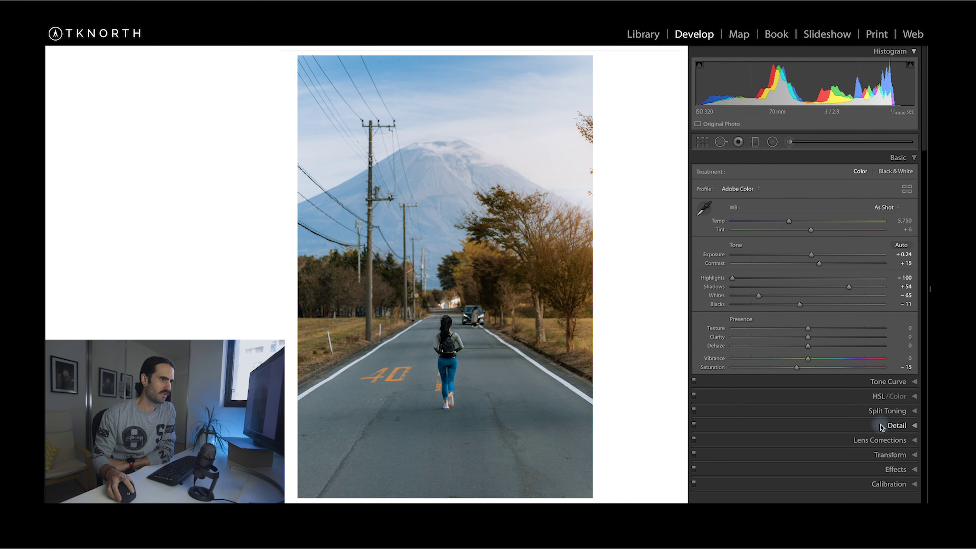
Set the Sharpening Amount to 50 in the Detail adjustments, checking the effect on a close-up of the woman
left_click(895, 425)
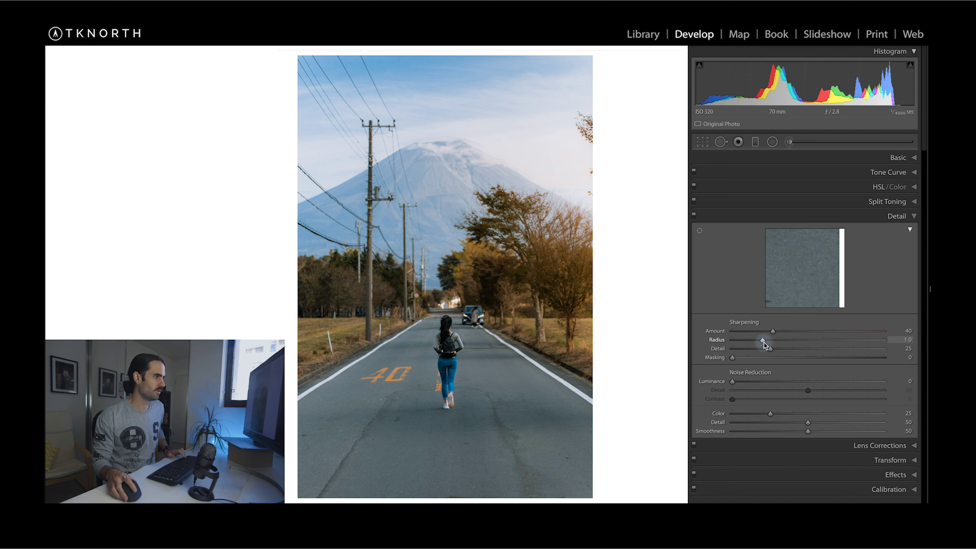
left_click_drag(772, 332, 776, 332)
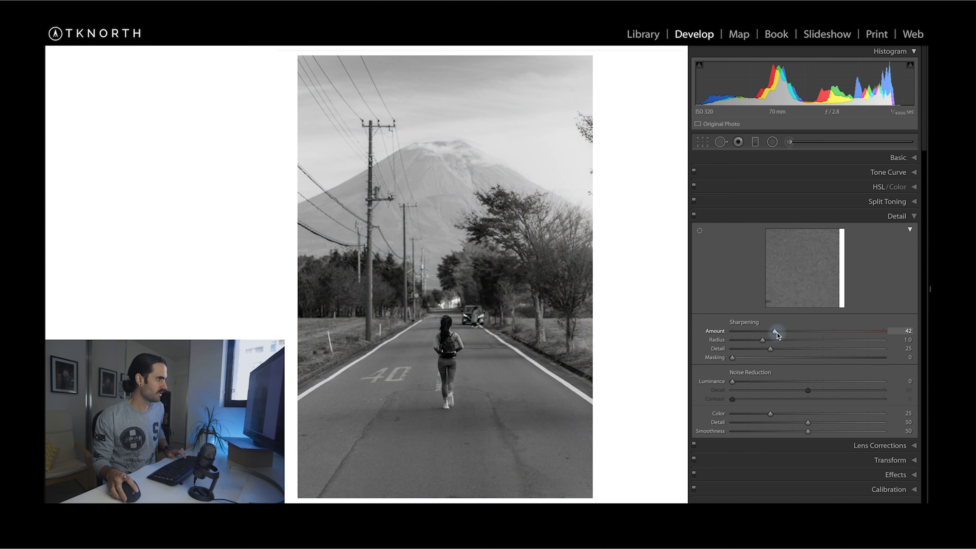
left_click_drag(779, 332, 779, 332)
left_click(469, 347)
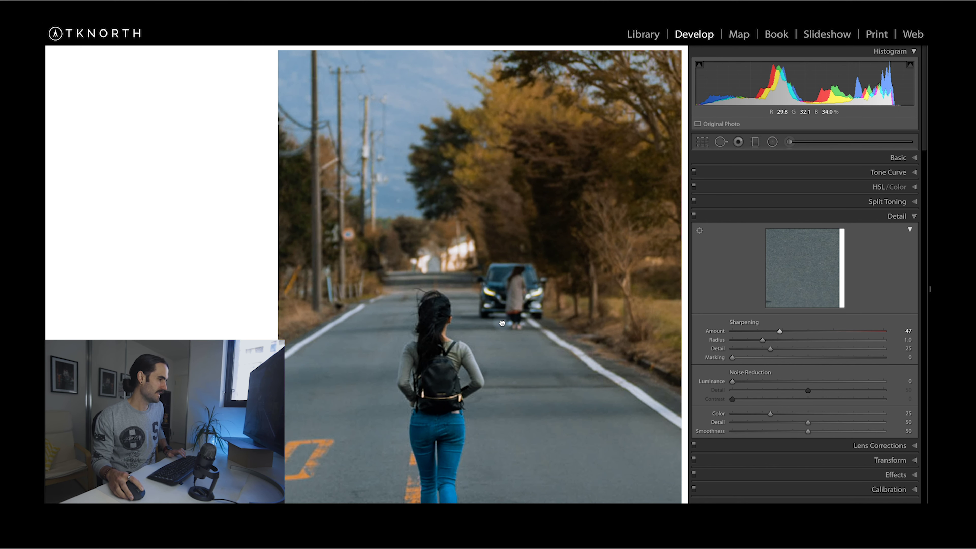
scroll(496, 326, "down", 5)
scroll(487, 262, "up", 2)
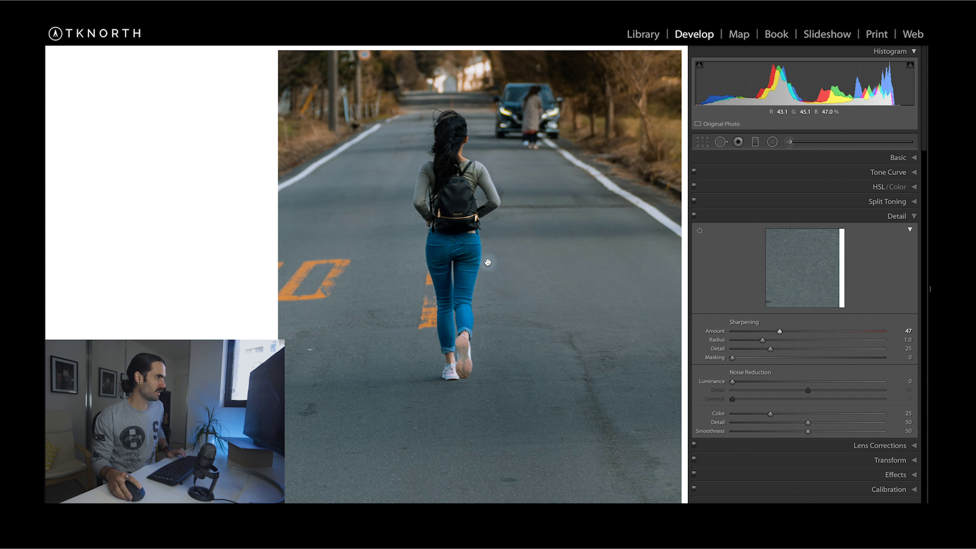
key("alt")
left_click_drag(780, 333, 782, 334)
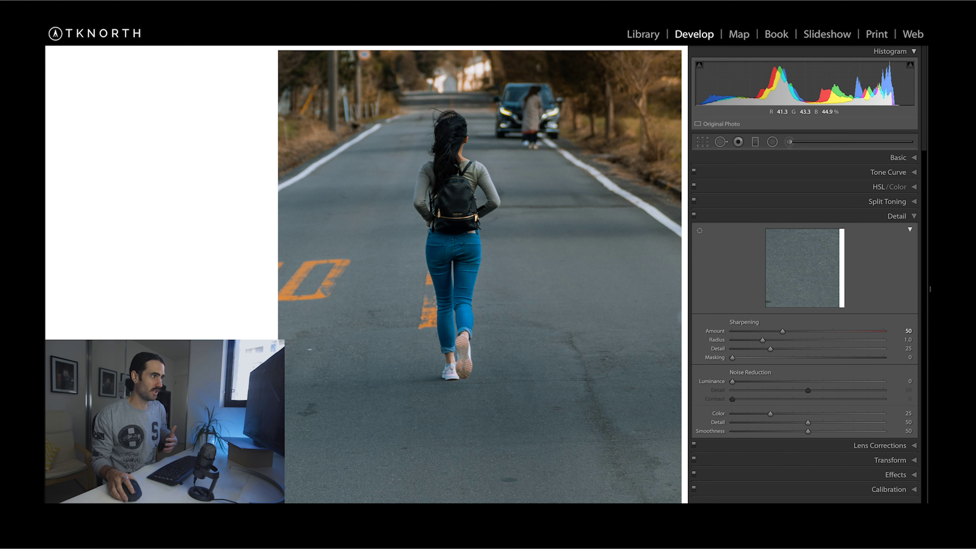
Set the Sharpening Masking to 62, using the edge mask preview, and the Sharpening Detail to 36
key("alt")
left_click_drag(731, 358, 824, 357)
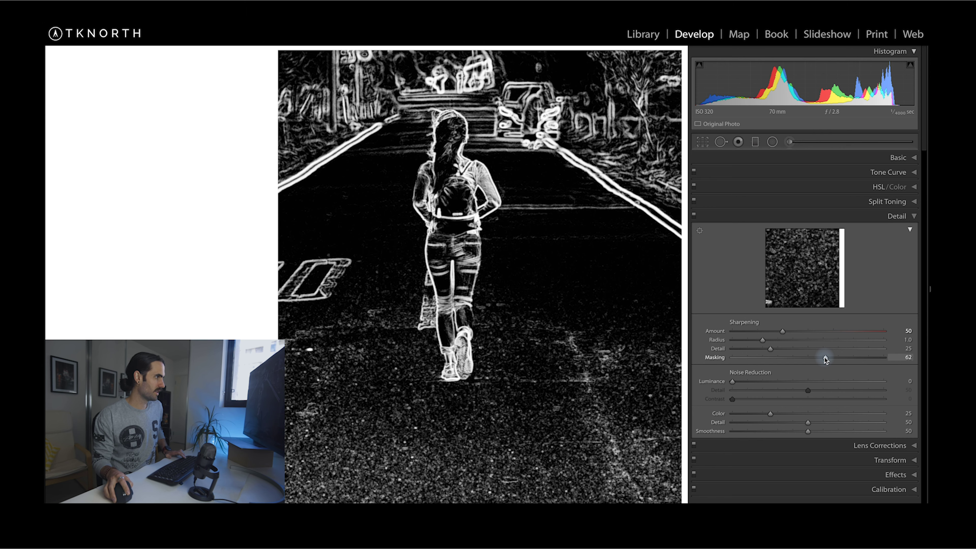
left_click_drag(824, 357, 824, 356)
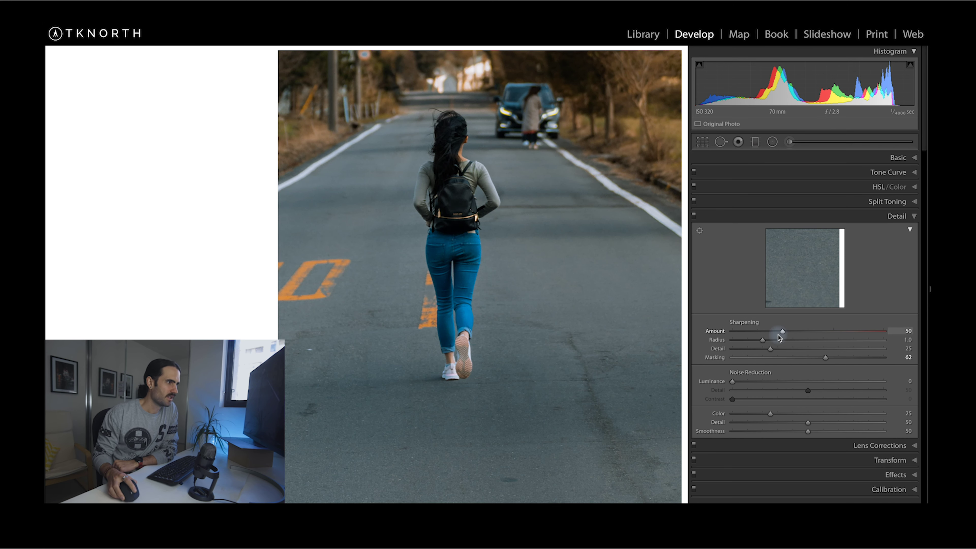
left_click_drag(770, 348, 786, 349)
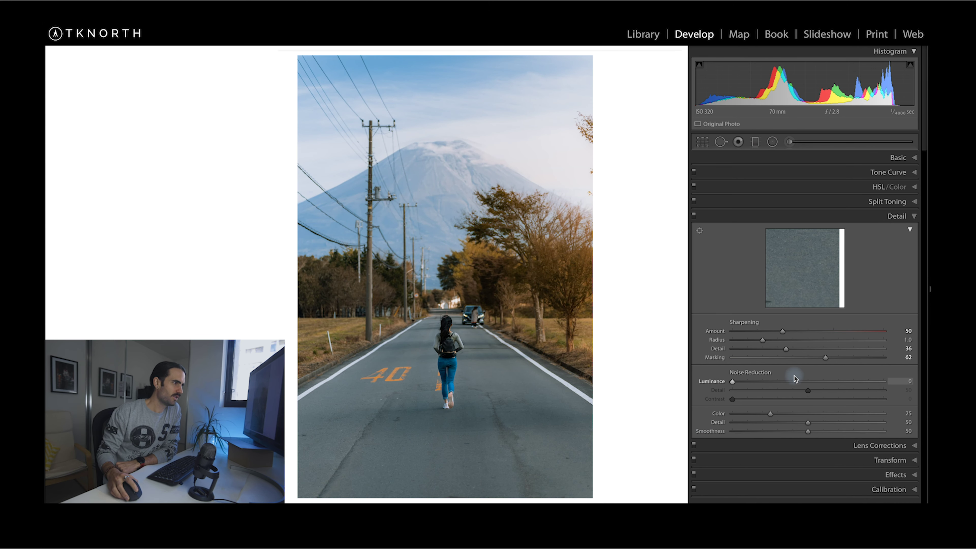
Set Luminance noise reduction to 10 with Detail 58 and Contrast 11, viewing the woman up close
left_click(448, 352)
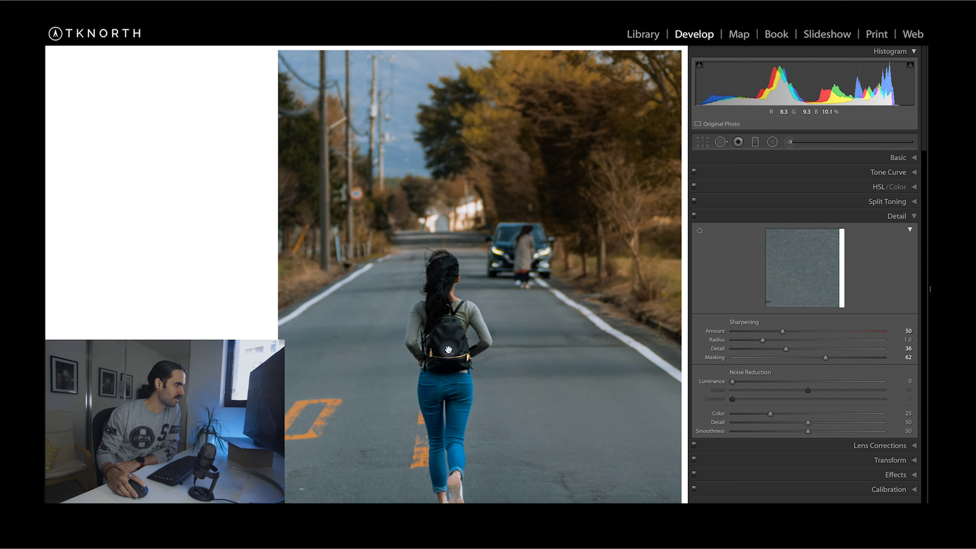
left_click_drag(744, 381, 747, 383)
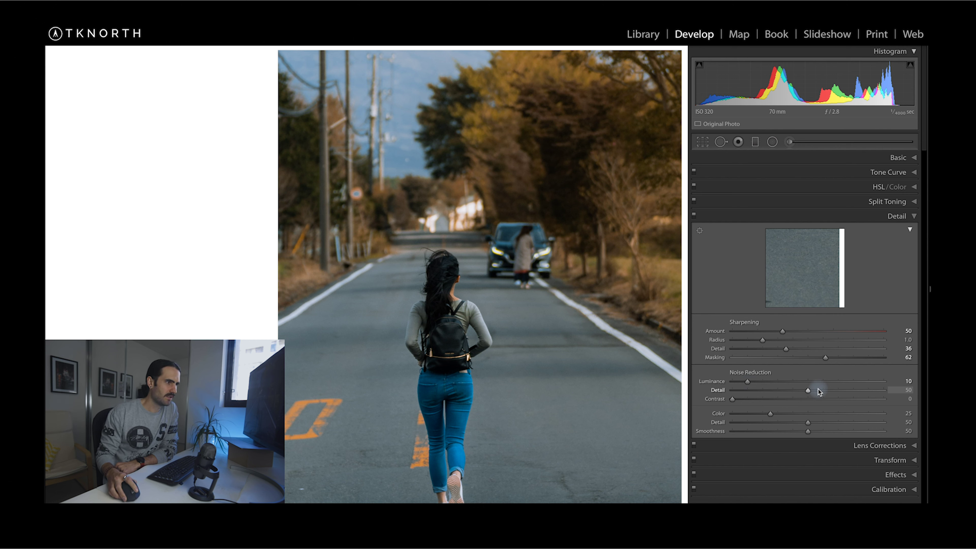
left_click(748, 399)
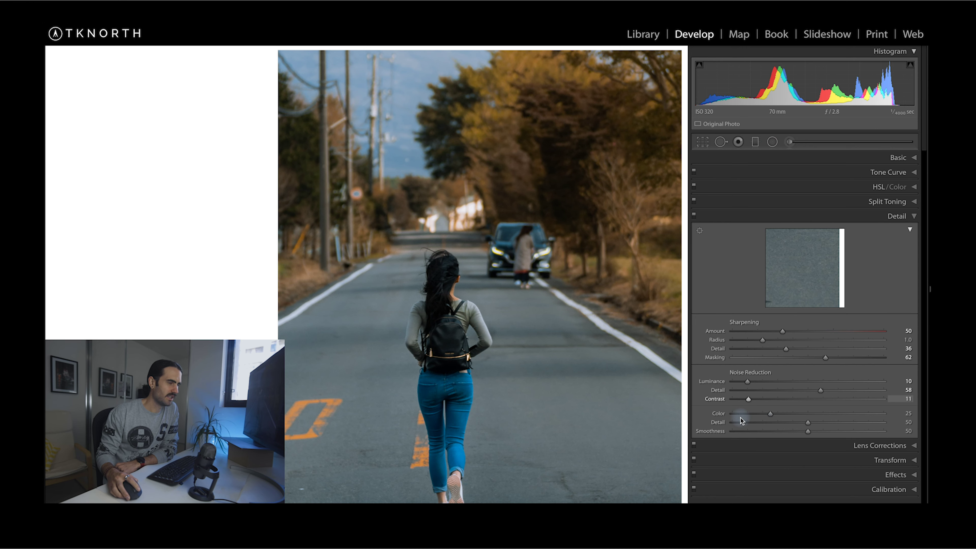
Set Color noise reduction to 38 with Detail 56 and Smoothness 42, finishing with the whole photo in view
left_click_drag(544, 412, 556, 321)
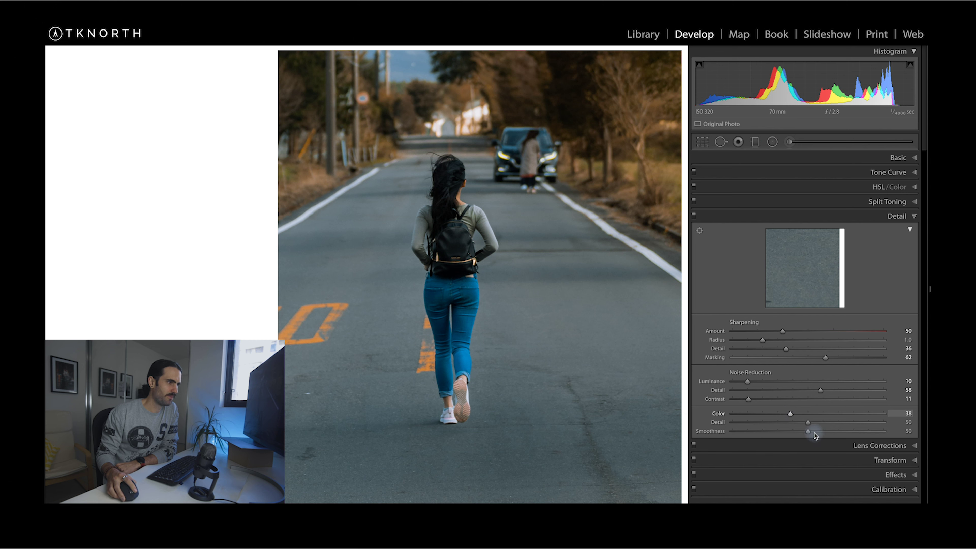
left_click(795, 432)
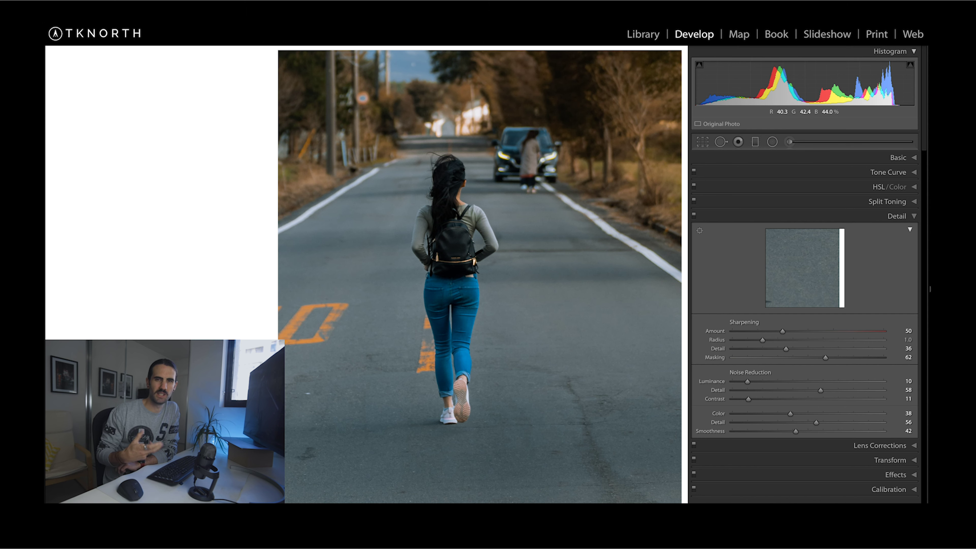
left_click(584, 338)
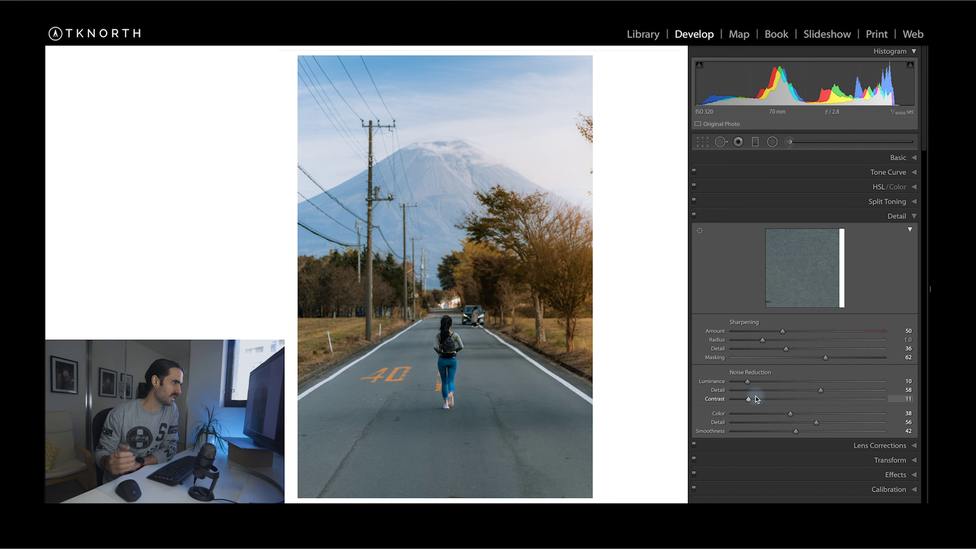
Collapse the Detail adjustments and open the photo in Photoshop for further editing
key("super+5")
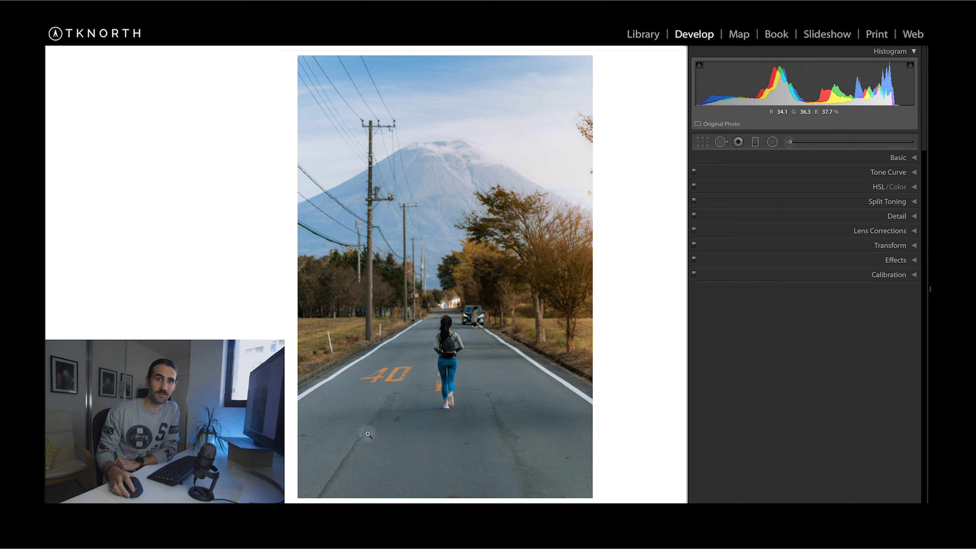
right_click(422, 256)
mouse_move(490, 332)
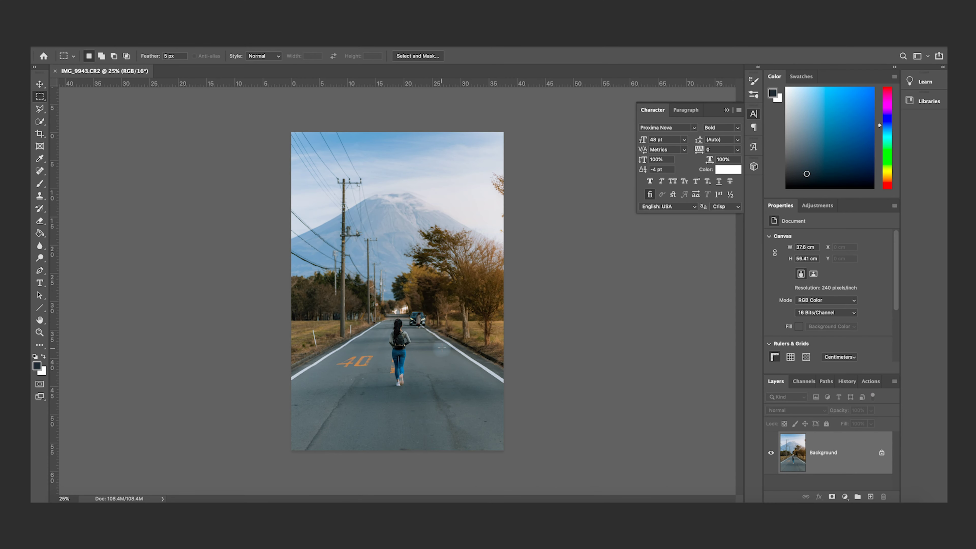
Draw a lasso selection loosely around the car and the person standing in front of it down the road
scroll(441, 348, "up", 3)
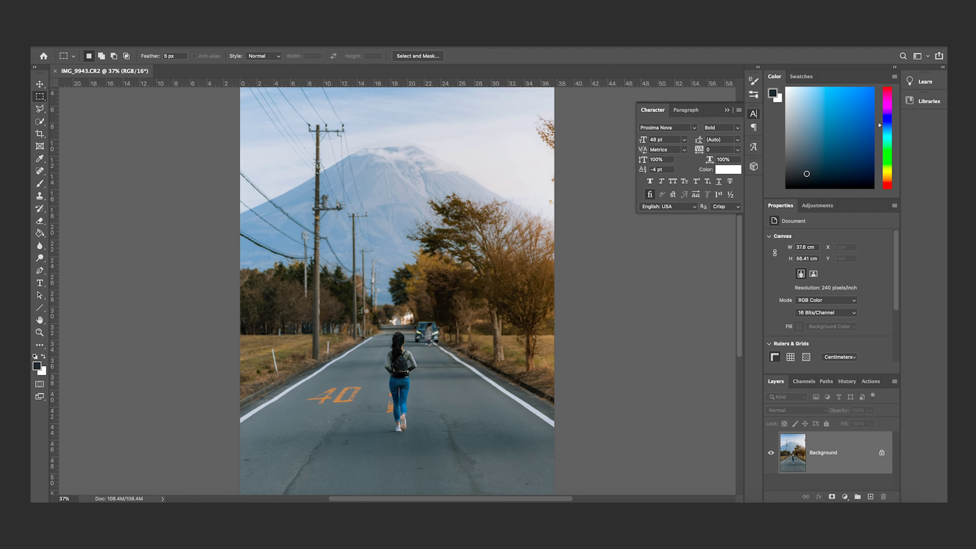
scroll(470, 359, "up", 2)
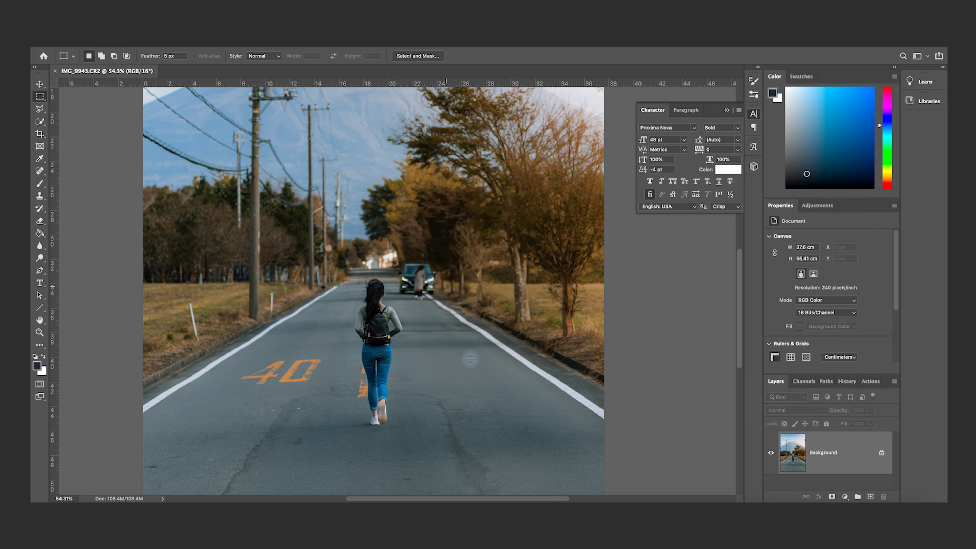
scroll(470, 359, "up", 1)
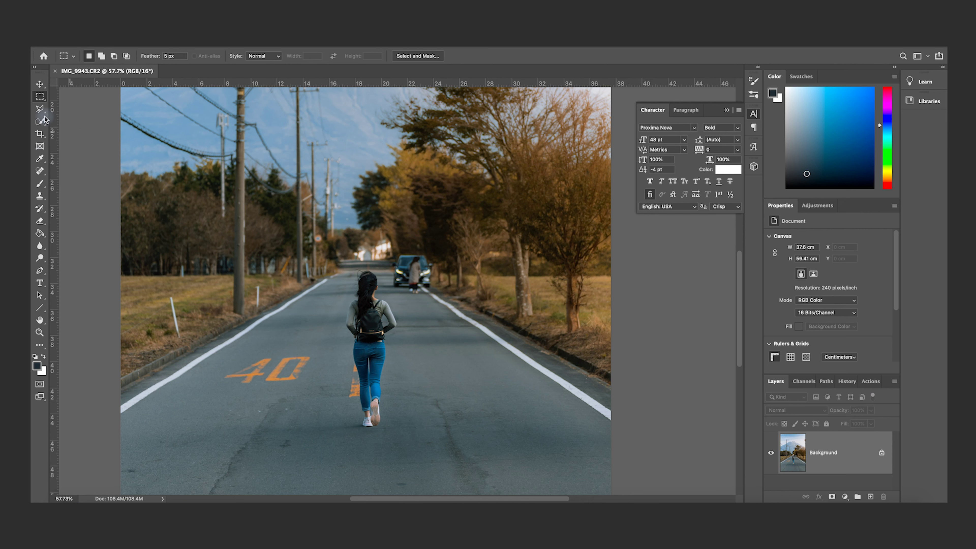
left_click(39, 109)
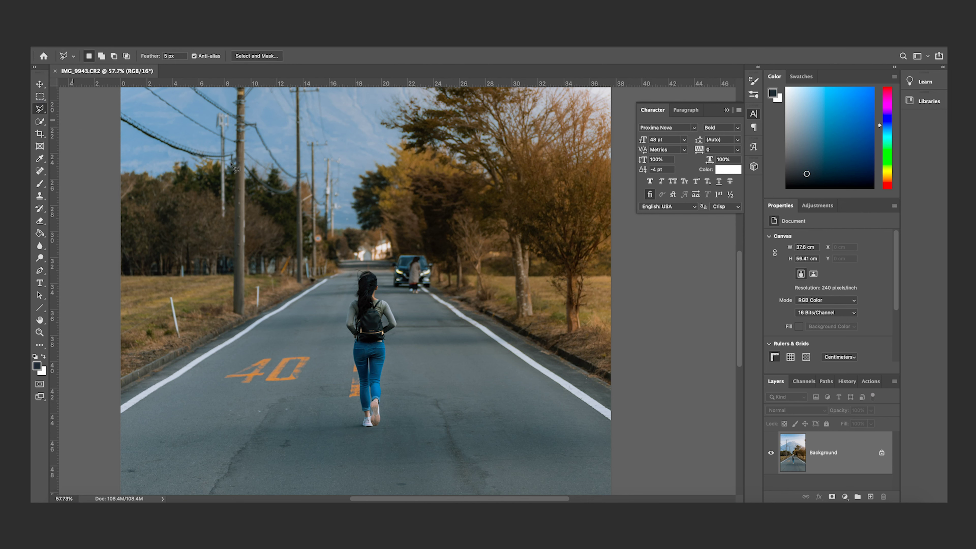
left_click(390, 258)
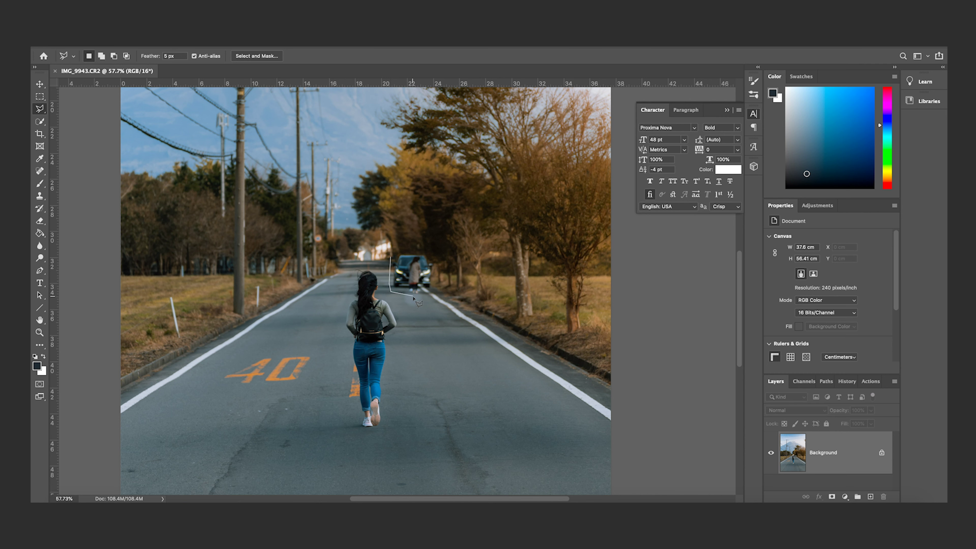
mouse_move(417, 298)
left_mouse_down()
mouse_move(432, 297)
mouse_move(430, 252)
mouse_move(395, 255)
left_mouse_up()
left_click(392, 258)
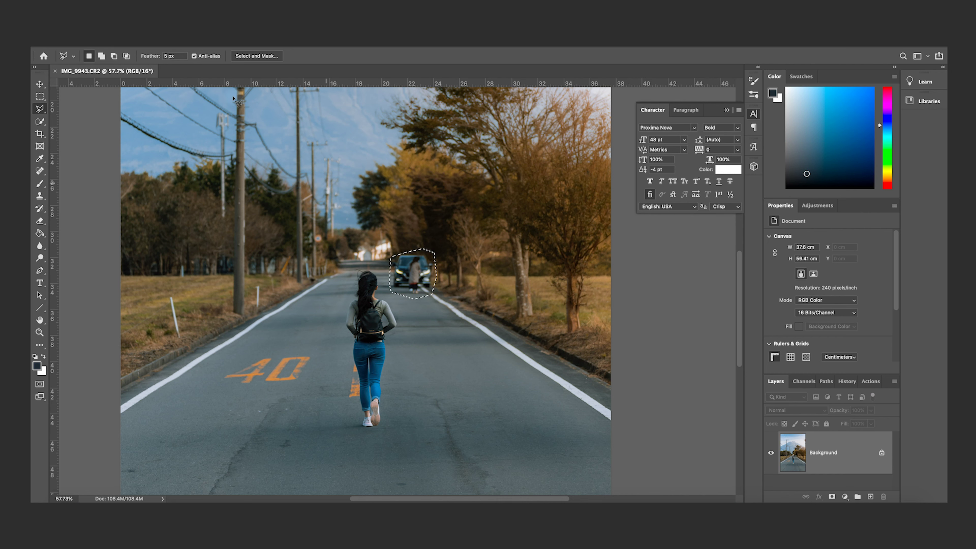
Remove the selected car and person with a Content-Aware fill in Normal mode at 100% opacity, and clear the selection
right_click(417, 264)
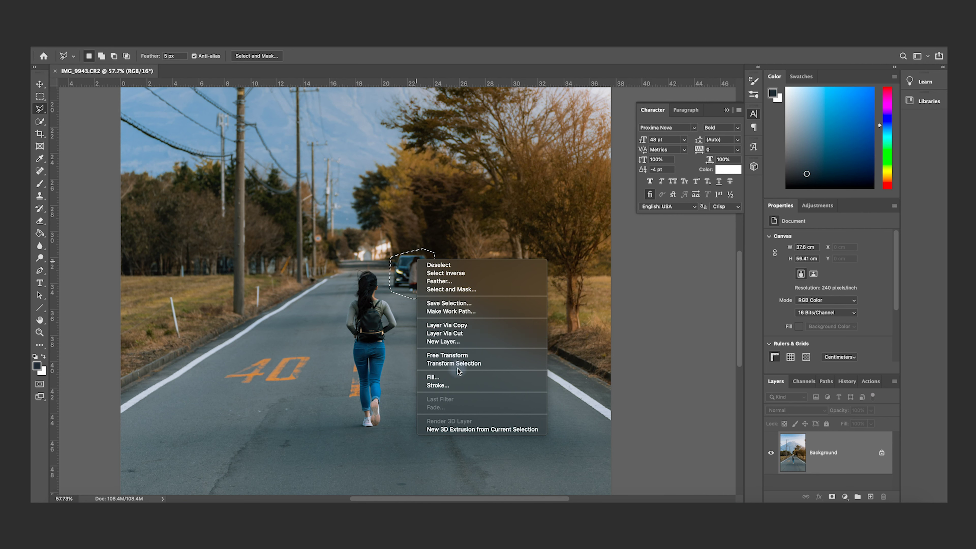
left_click(454, 379)
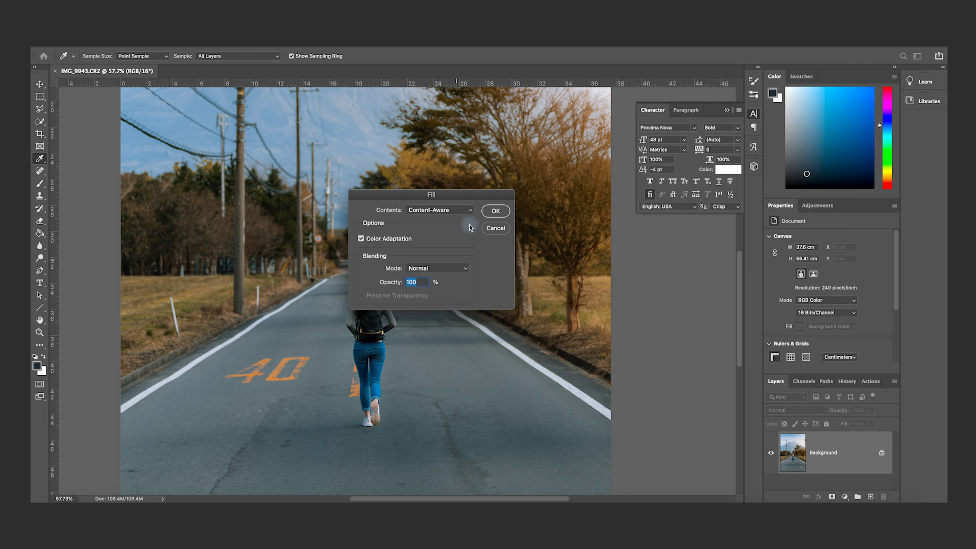
left_click(495, 211)
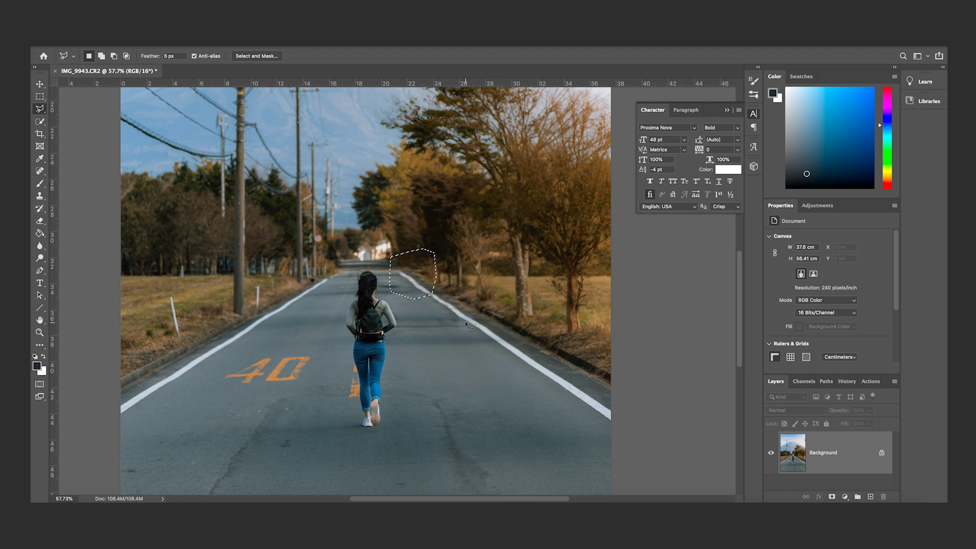
left_click(40, 96)
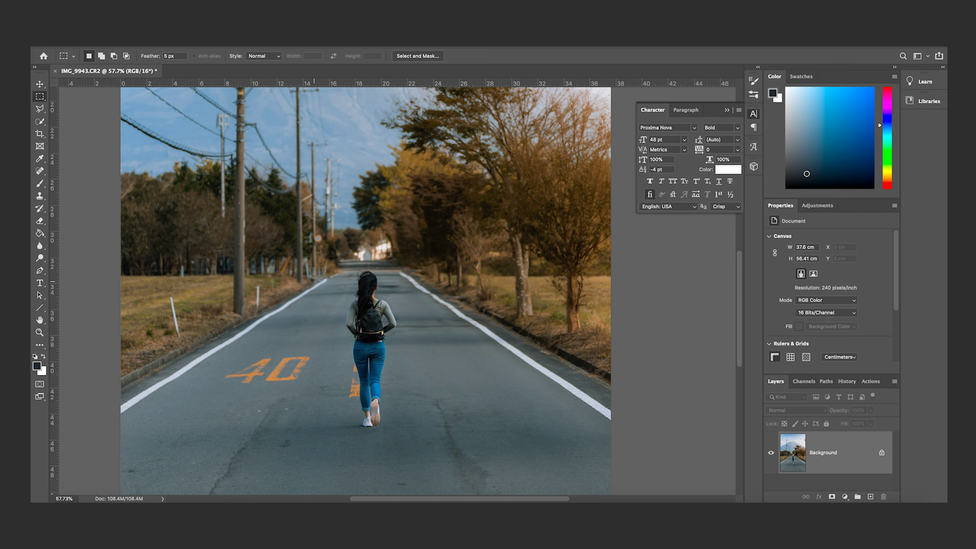
Outline the far section of the road's left white line with the Polygonal Lasso and copy it to its own layer
left_click(38, 110)
left_click(329, 266)
left_click(263, 311)
left_click(271, 323)
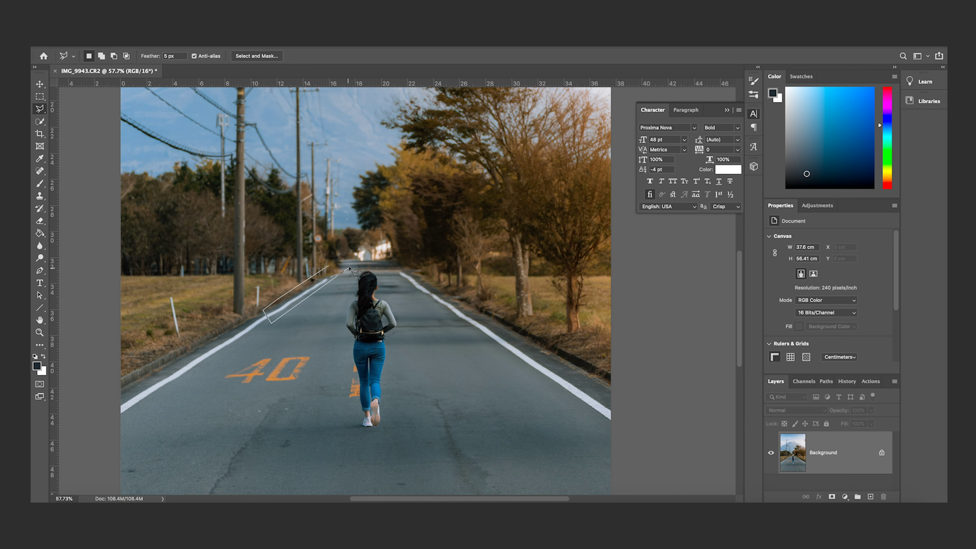
left_click(348, 266)
left_click(339, 260)
left_click(329, 267)
right_click(330, 268)
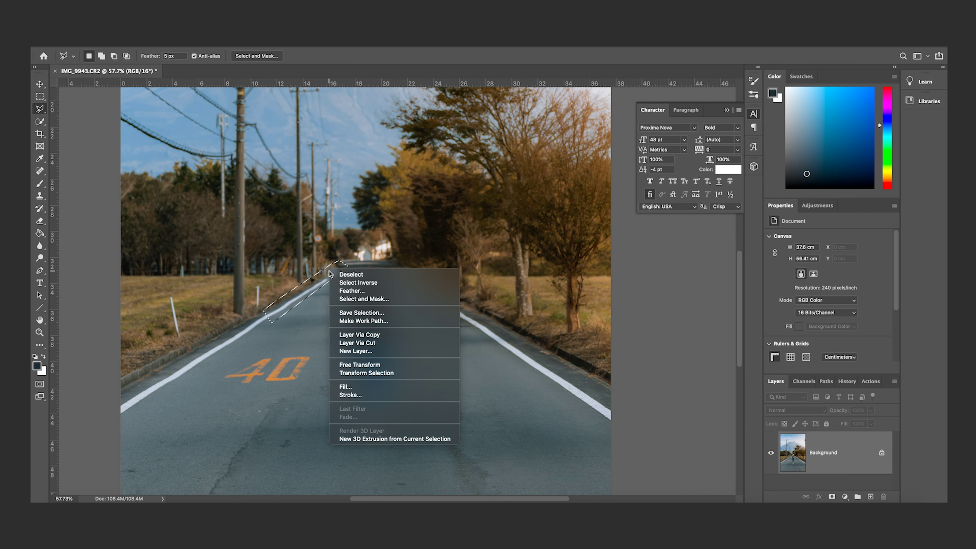
left_click(378, 338)
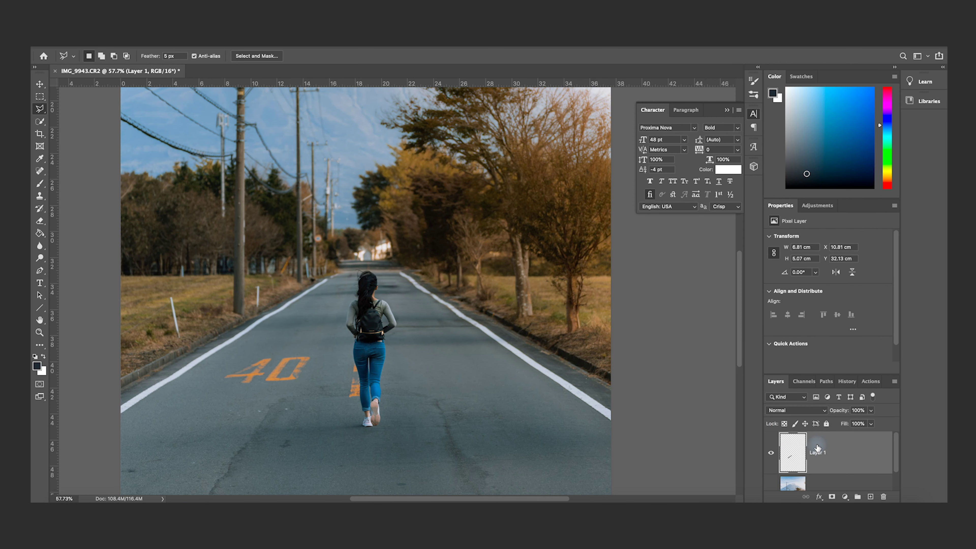
Duplicate the Background layer within IMG_9943.CR2 under the name Background copy
scroll(505, 386, "down", 2)
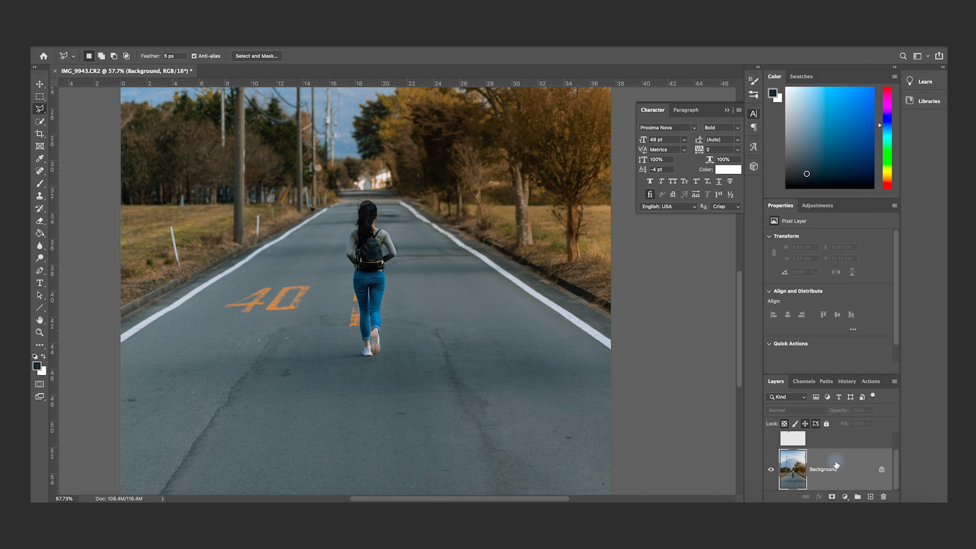
right_click(839, 467)
left_click(866, 400)
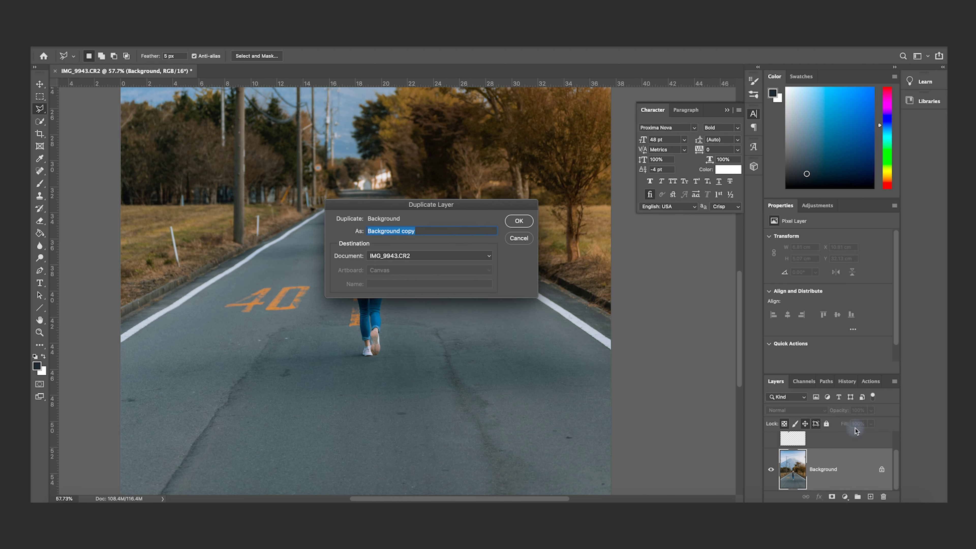
left_click(519, 221)
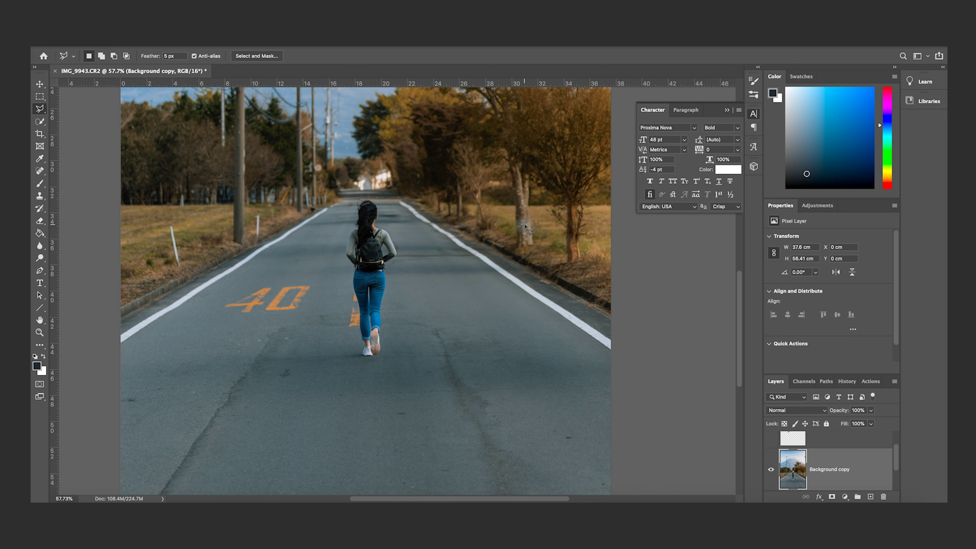
Select Layer 1 with the copied road line and flip it horizontally in Free Transform
left_click(680, 329)
scroll(830, 456, "up", 2)
left_click(829, 456)
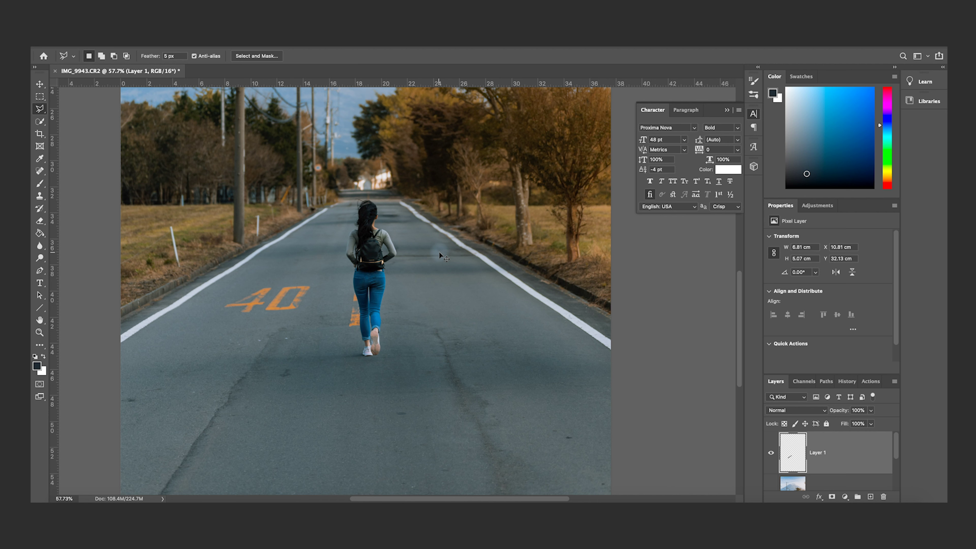
key("super+t")
right_click(297, 230)
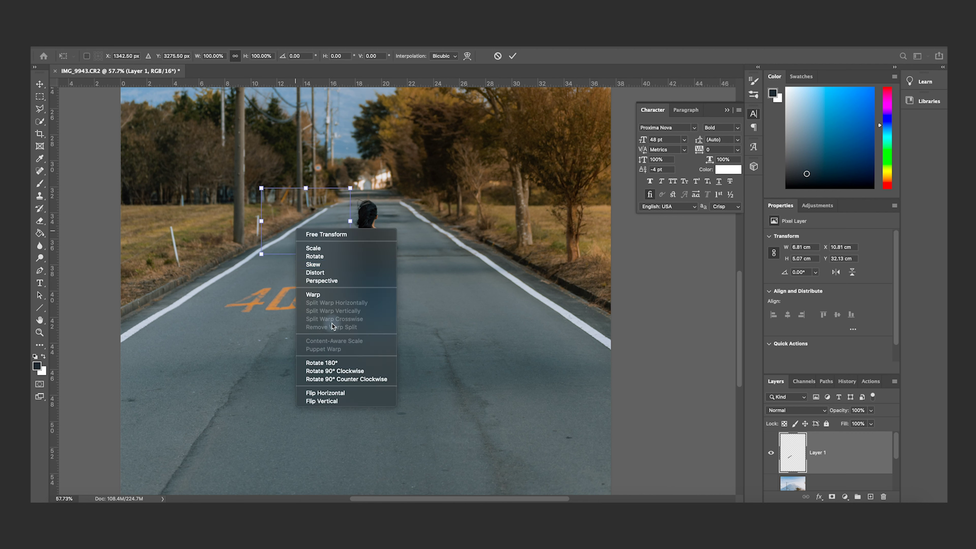
left_click(340, 393)
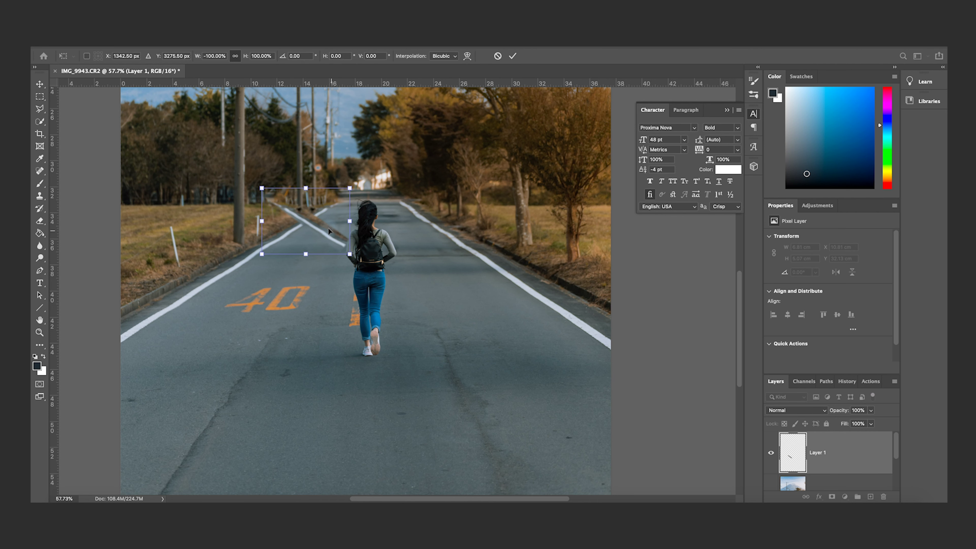
Move the flipped line piece onto the far end of the road's right white line, rotate it slightly to align, and apply the transform
left_click_drag(326, 233, 443, 224)
left_click_drag(489, 264, 486, 266)
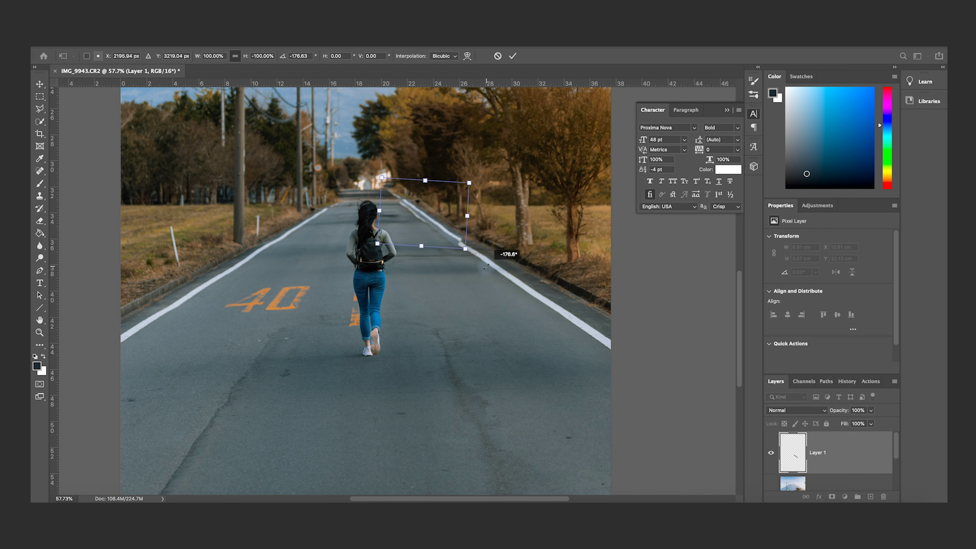
left_click_drag(436, 221, 435, 224)
key("Return")
Erase the excess edges around the pasted line piece with the Eraser so it blends into the road
key("e")
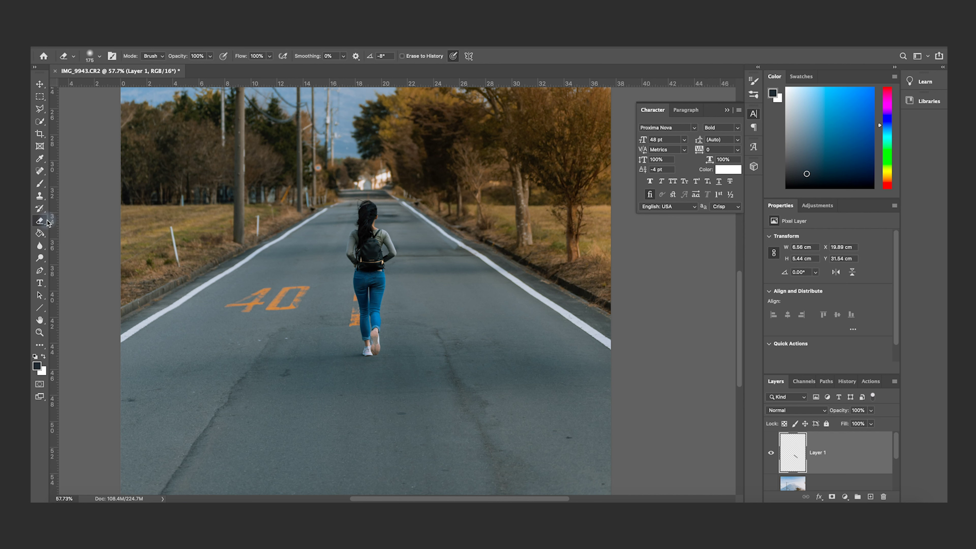
left_click_drag(466, 259, 396, 203)
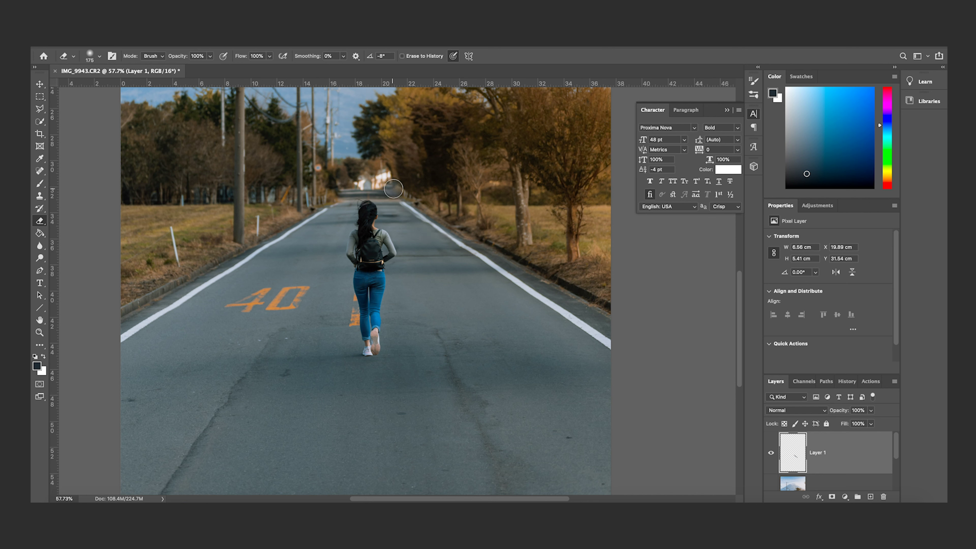
mouse_move(477, 235)
left_mouse_down()
mouse_move(447, 224)
mouse_move(463, 238)
mouse_move(452, 207)
mouse_move(419, 234)
left_mouse_up()
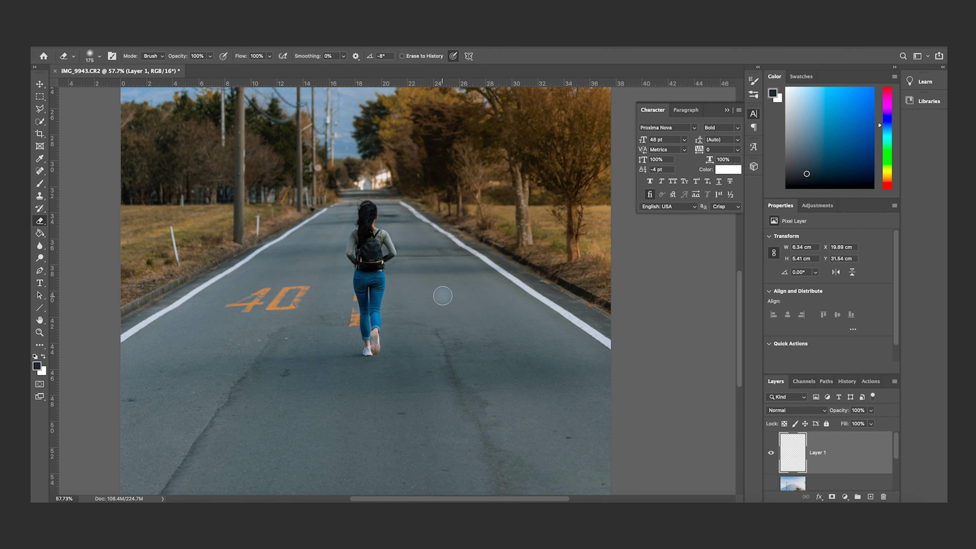
Heal the long cracks and small blemishes in the foreground asphalt on the Background copy layer with the Content-Aware Spot Healing Brush
scroll(443, 296, "down", 5)
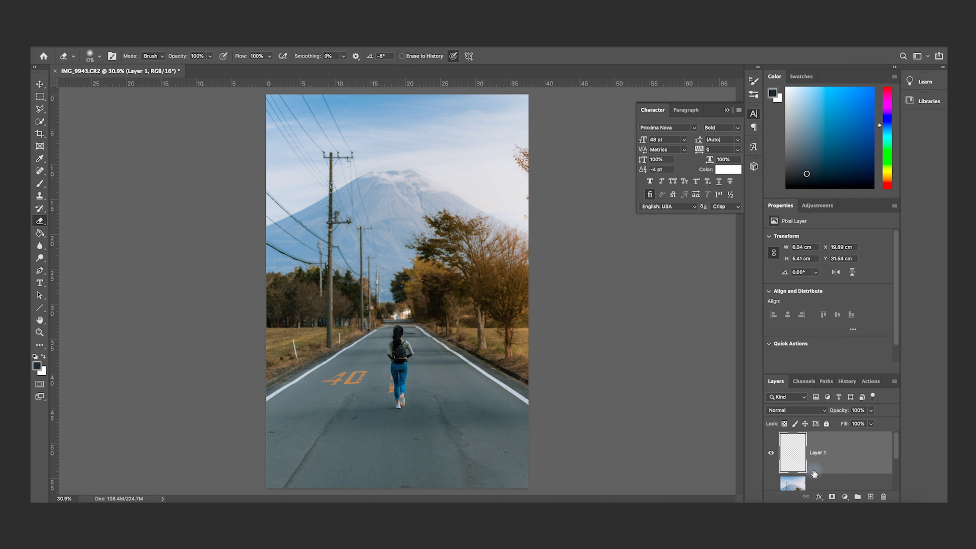
scroll(814, 473, "down", 2)
scroll(814, 473, "up", 2)
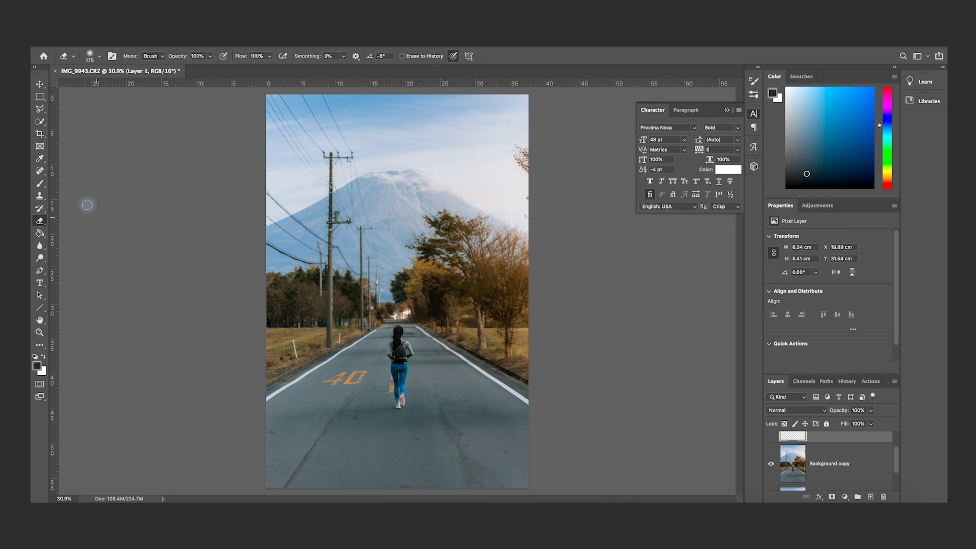
left_click(40, 172)
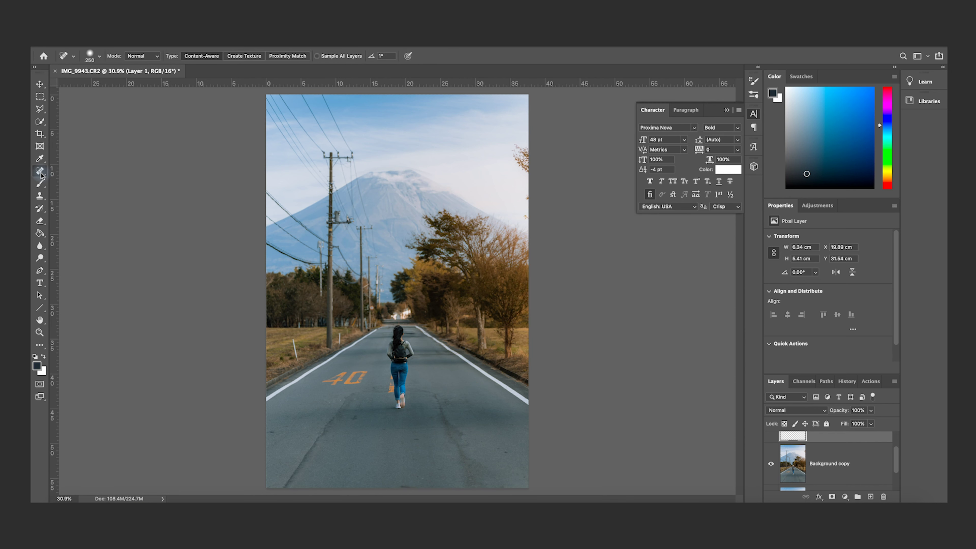
left_click(822, 470)
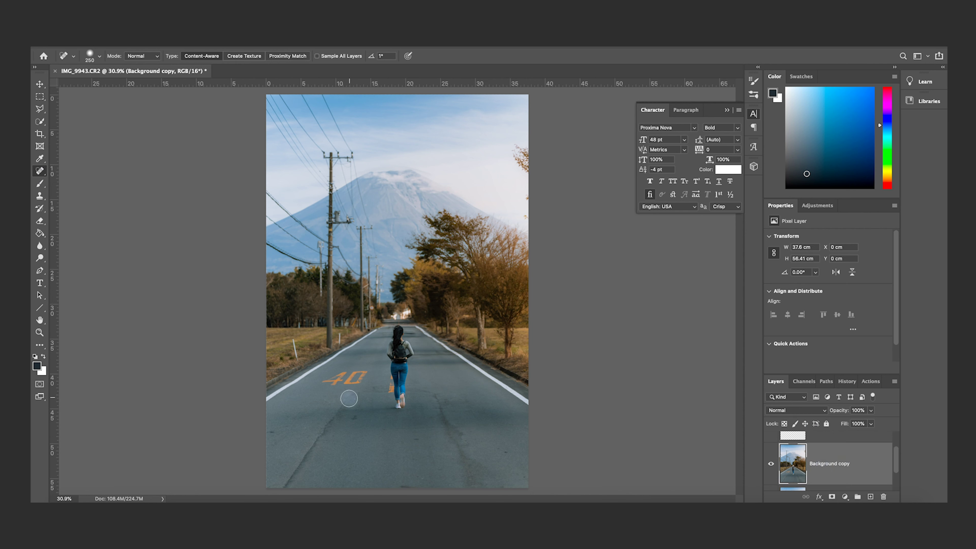
mouse_move(348, 398)
left_mouse_down()
mouse_move(308, 460)
mouse_move(275, 492)
mouse_move(392, 492)
left_mouse_up()
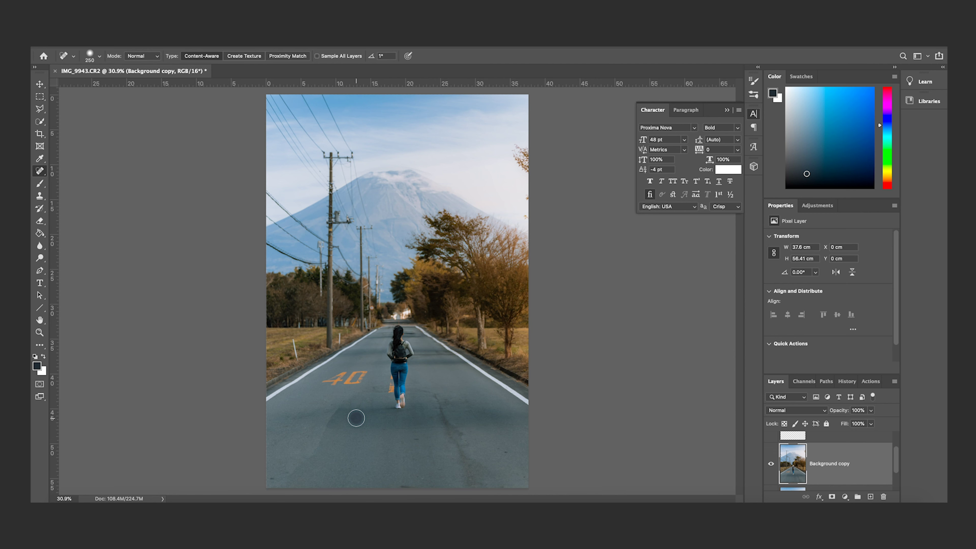
left_click(270, 477)
left_click(418, 441)
left_click(503, 456)
left_click_drag(434, 398, 477, 492)
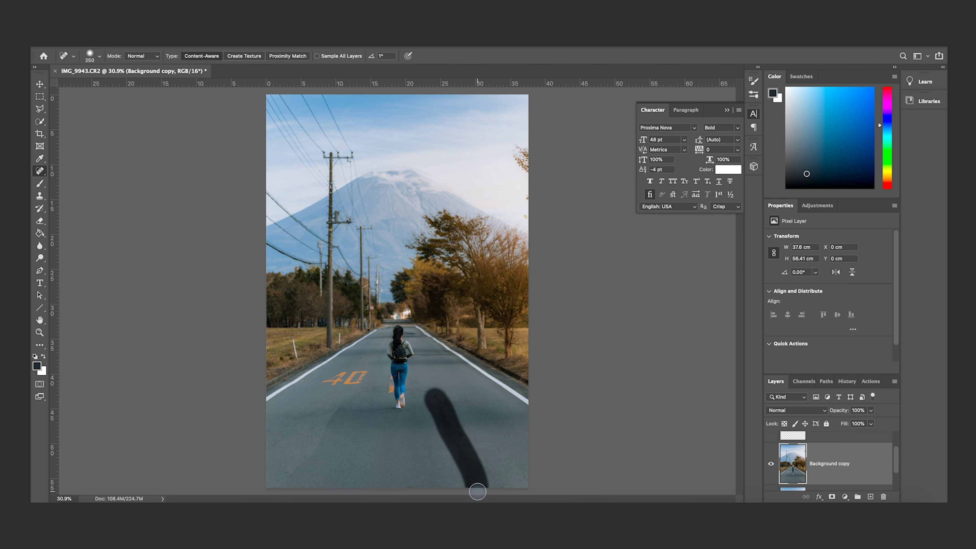